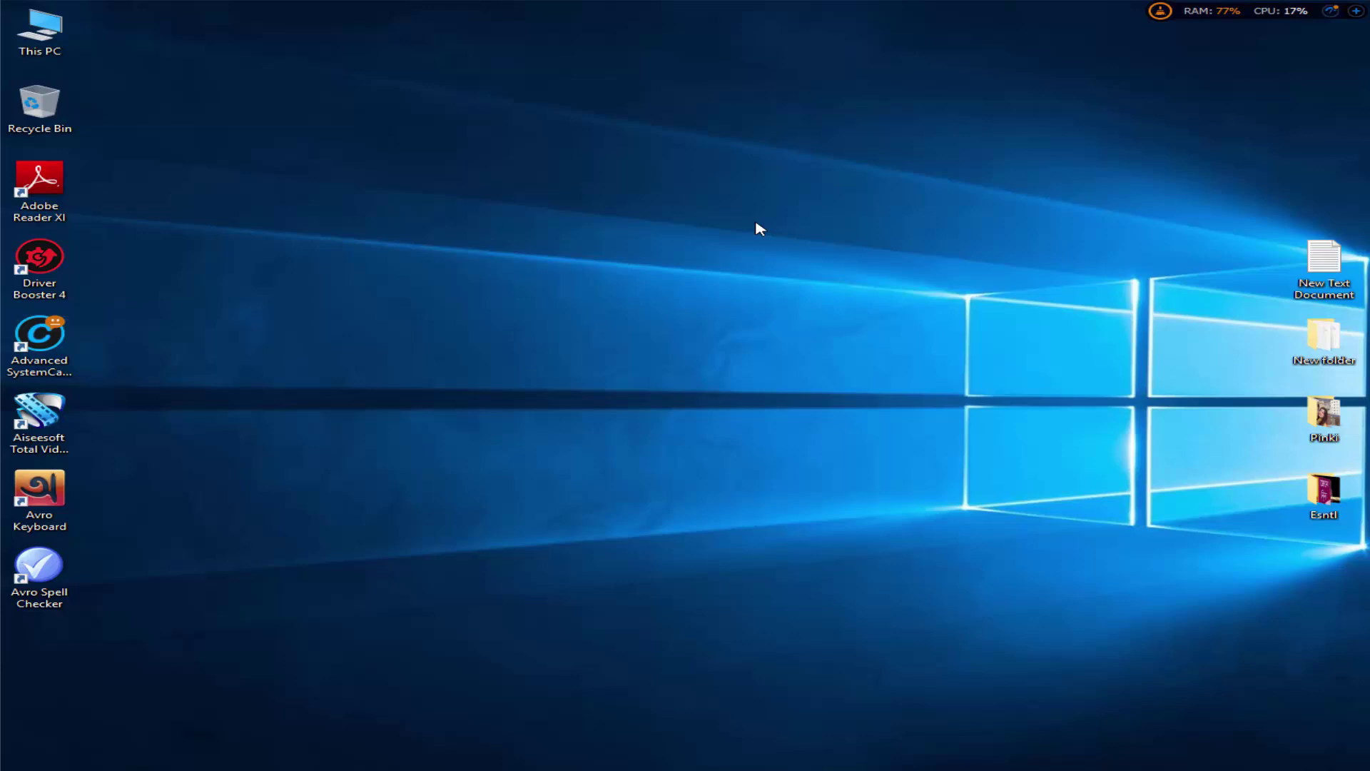
Step: Refresh the desktop twice from its right-click menu
{"action": "right_click", "coordinate": [601, 134]}
{"action": "mouse_move", "coordinate": [658, 162]}
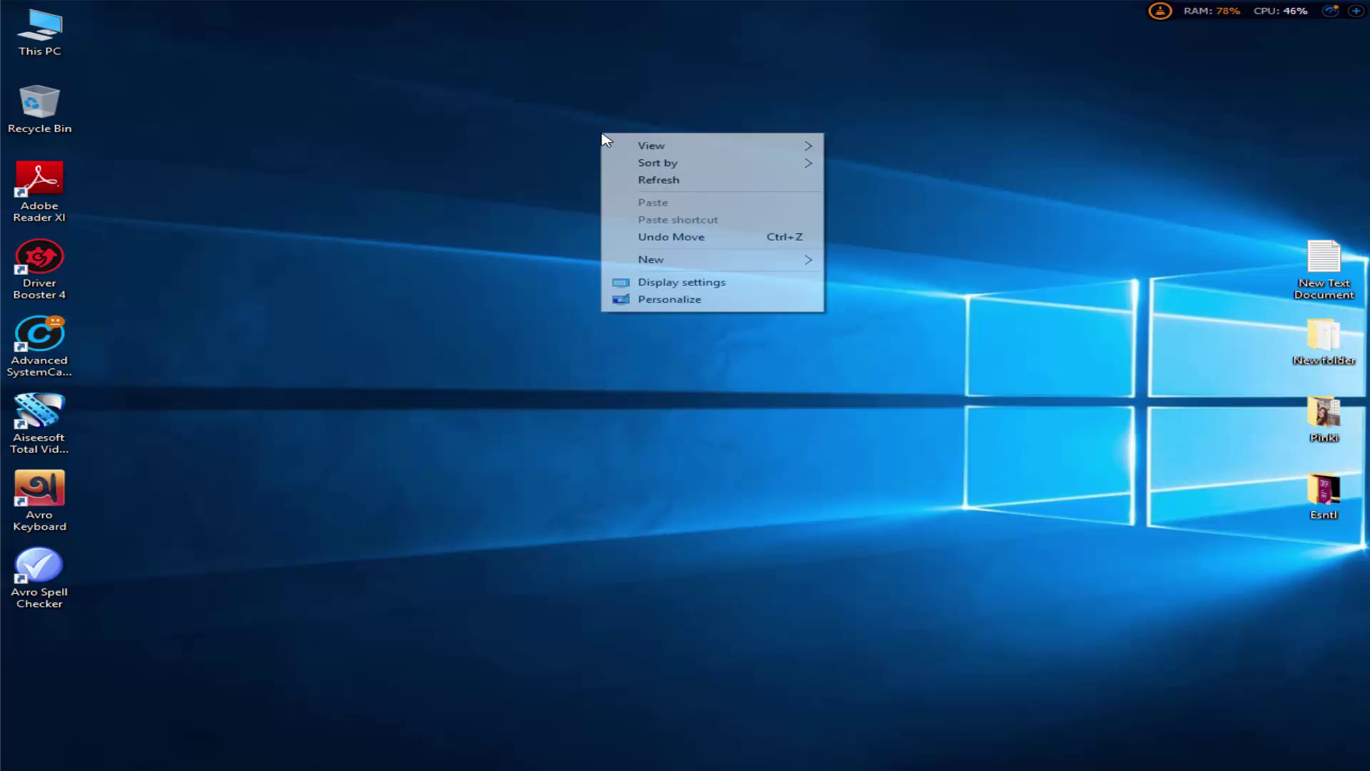
{"action": "left_click", "coordinate": [722, 179]}
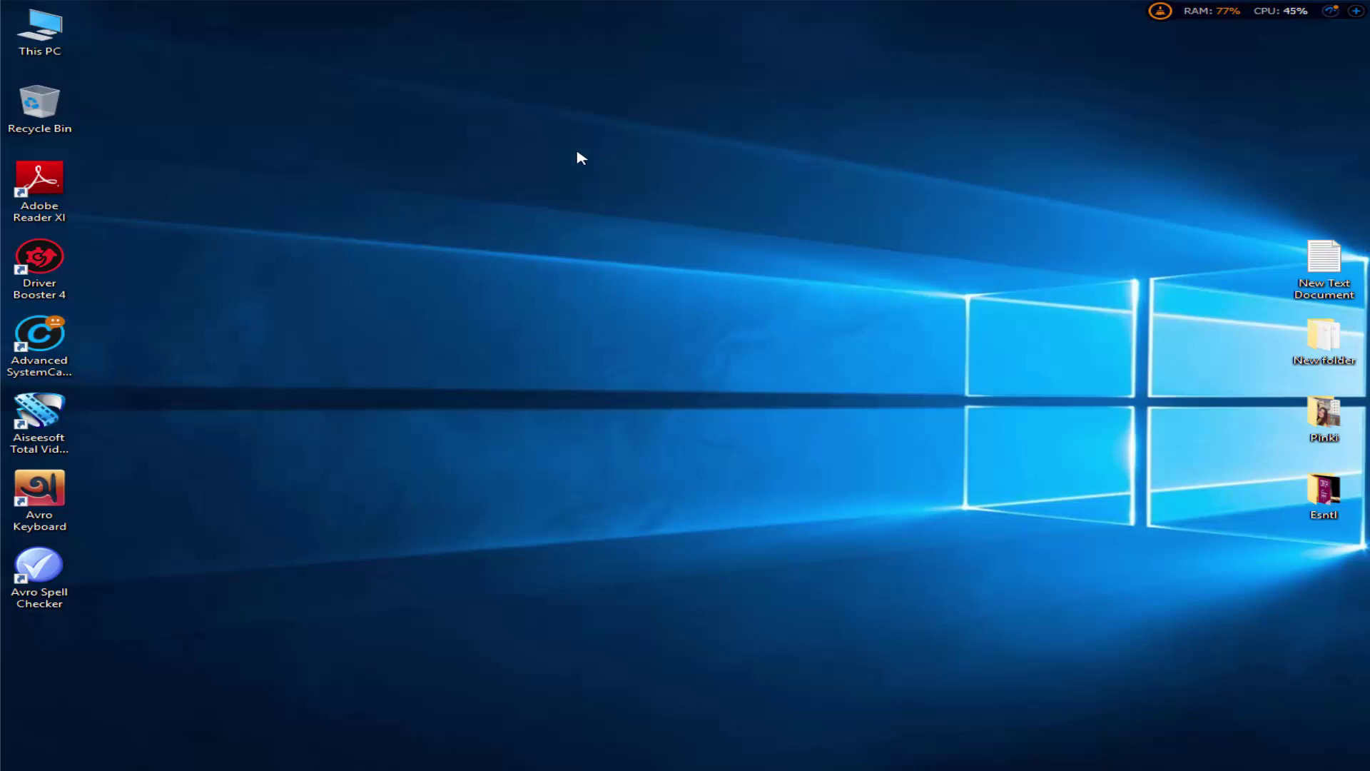
{"action": "right_click", "coordinate": [533, 90]}
{"action": "left_click", "coordinate": [646, 136]}
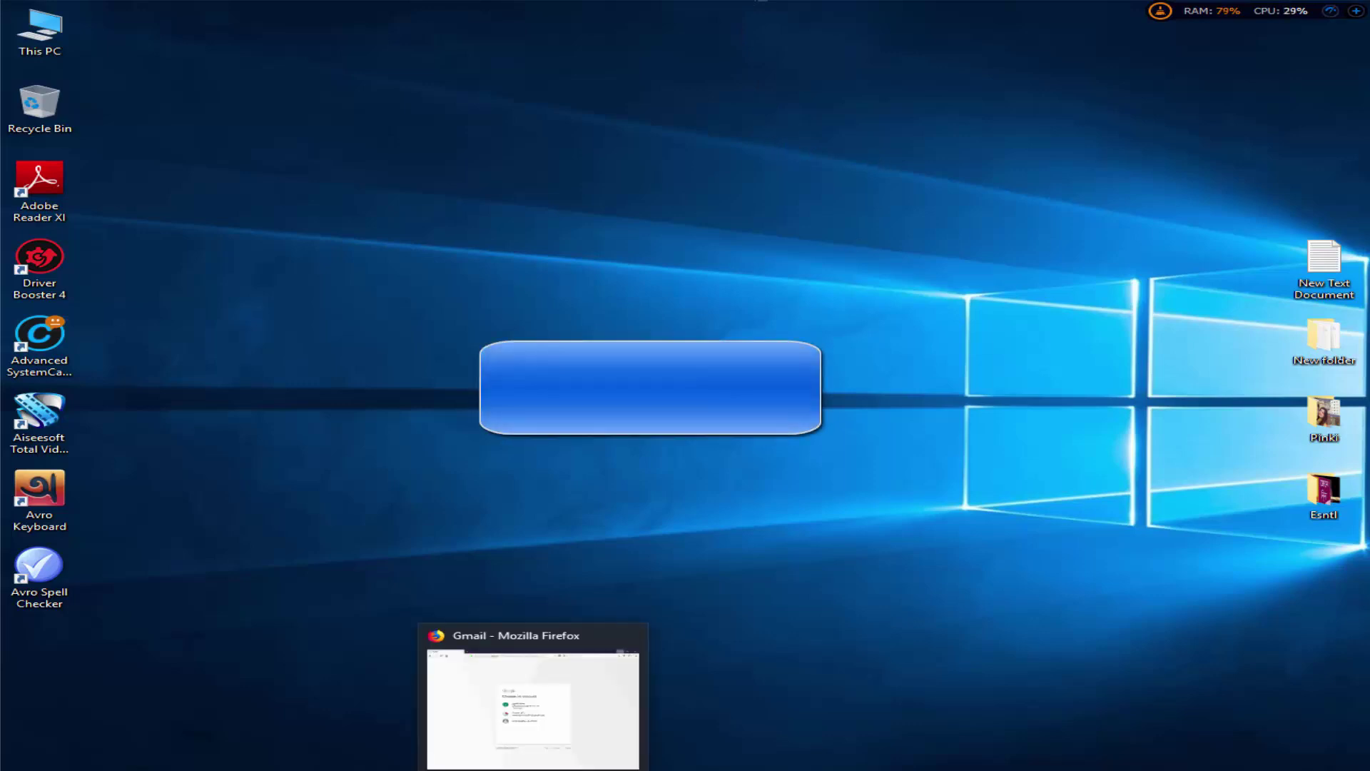
{"action": "left_click", "coordinate": [538, 752]}
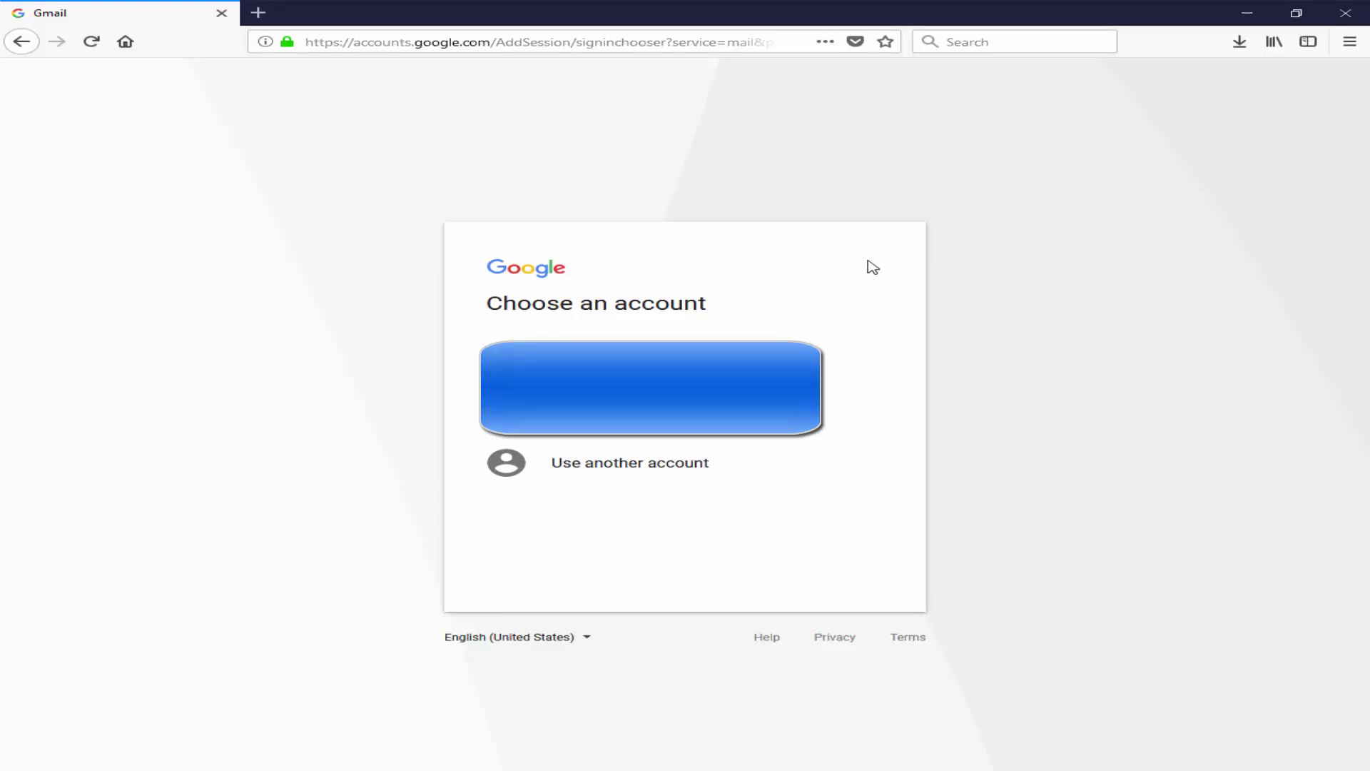
{"action": "left_click", "coordinate": [588, 40]}
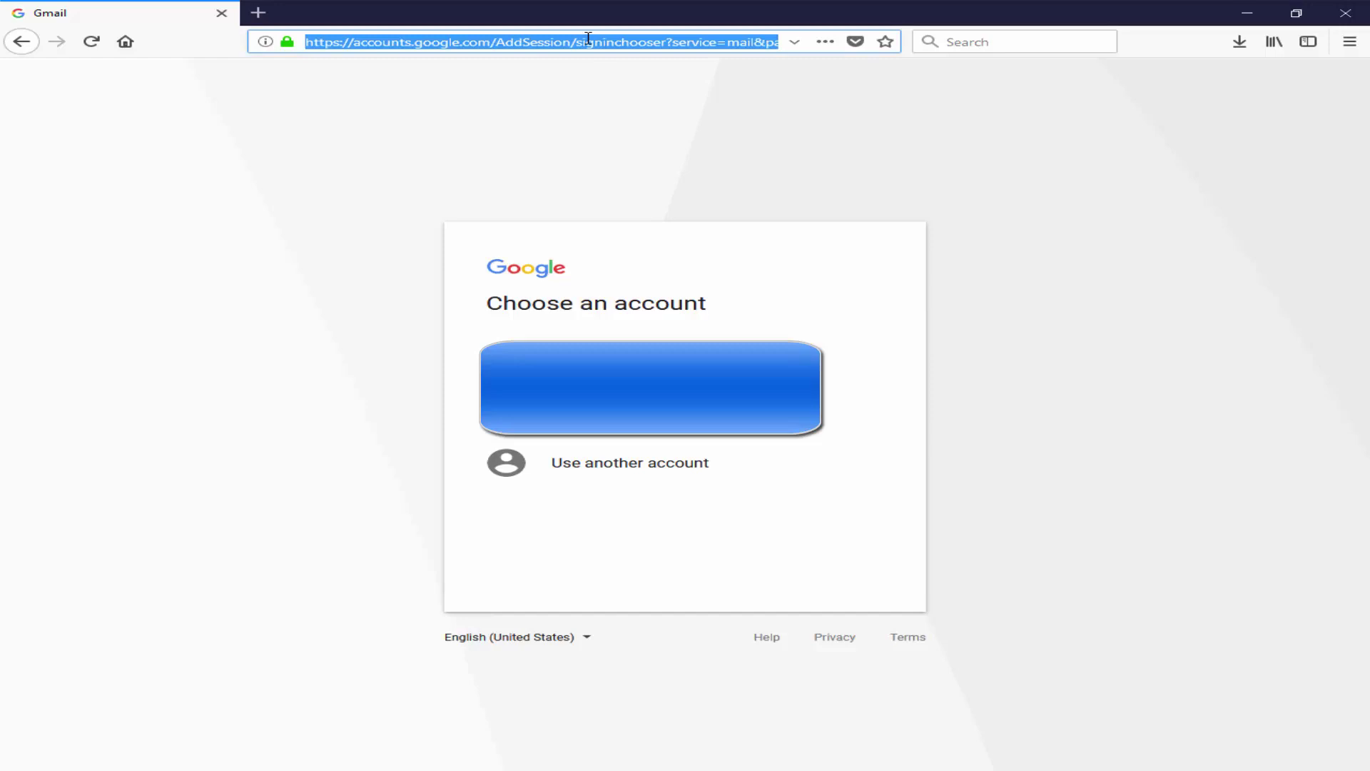
{"action": "type", "text": "www"}
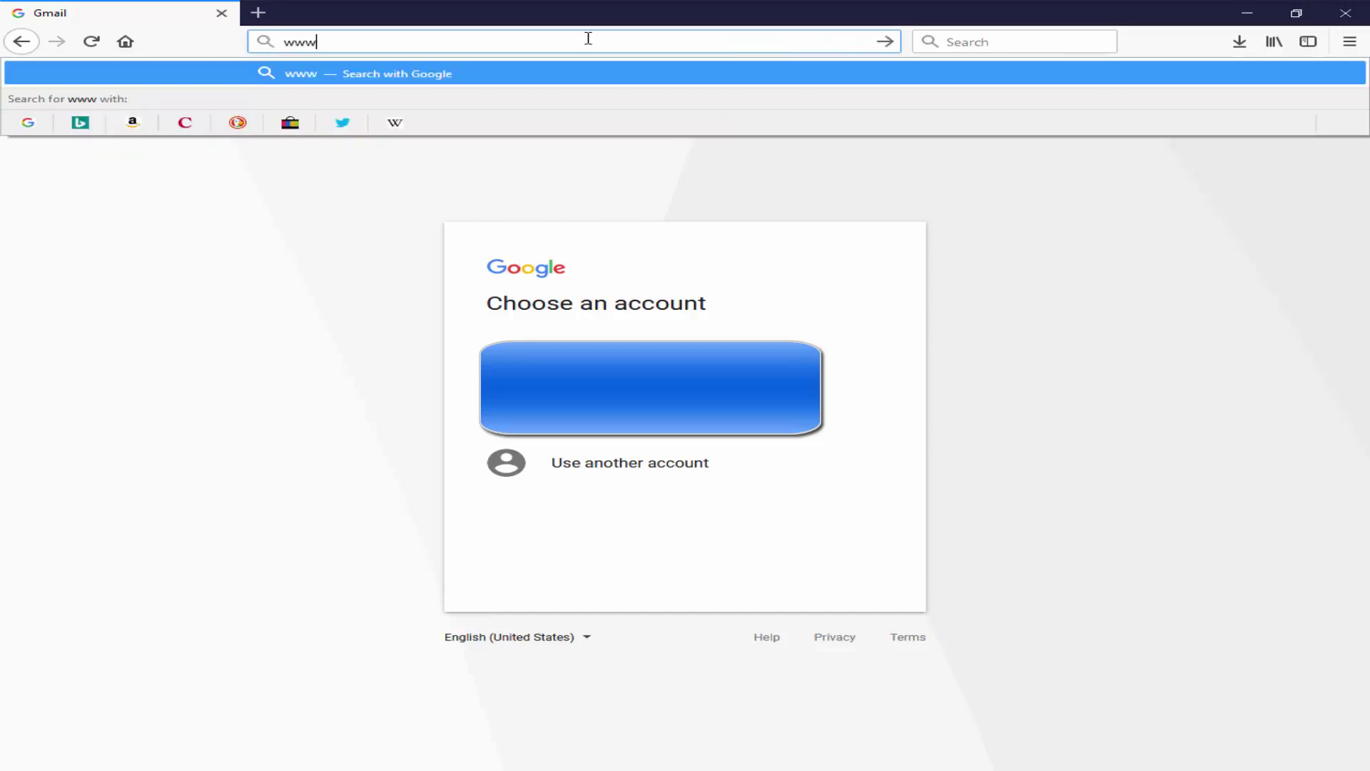
{"action": "type", "text": ".google.com/"}
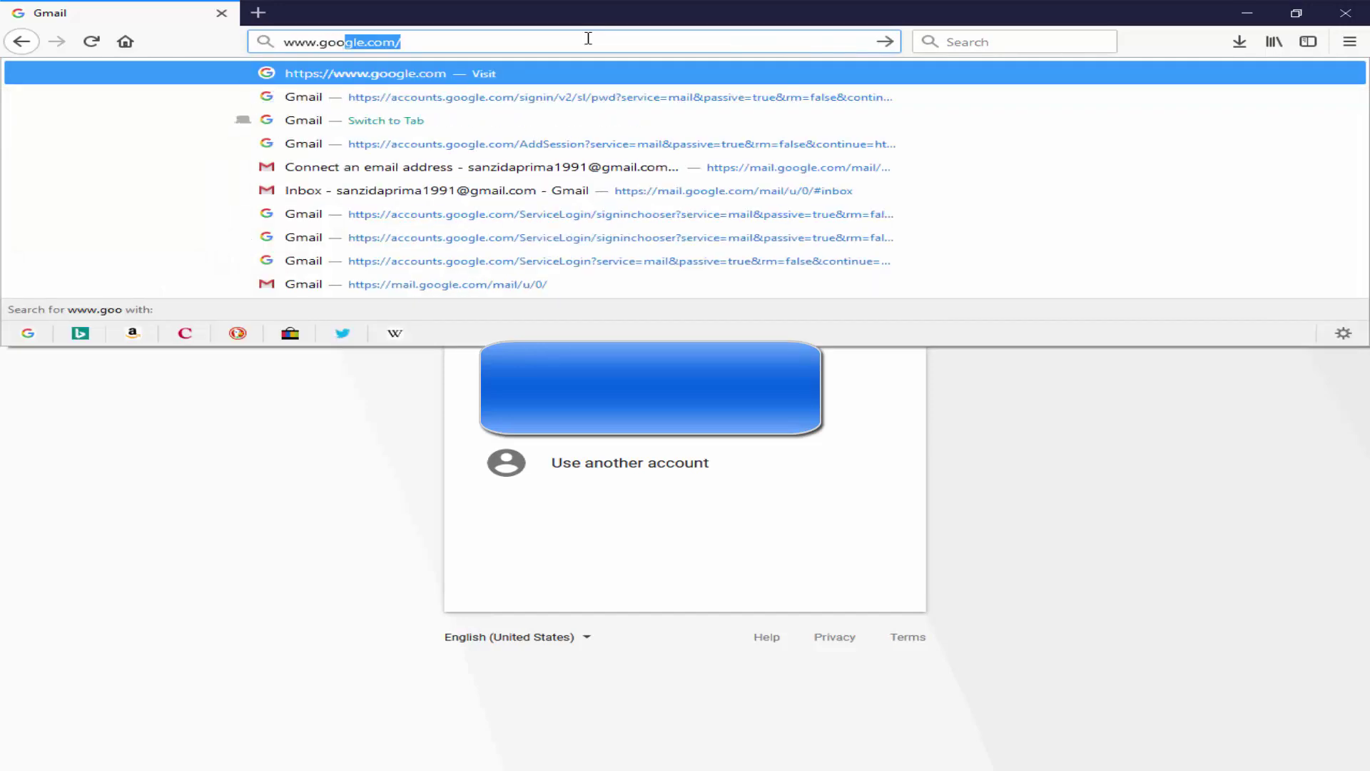
{"action": "key", "text": "Return"}
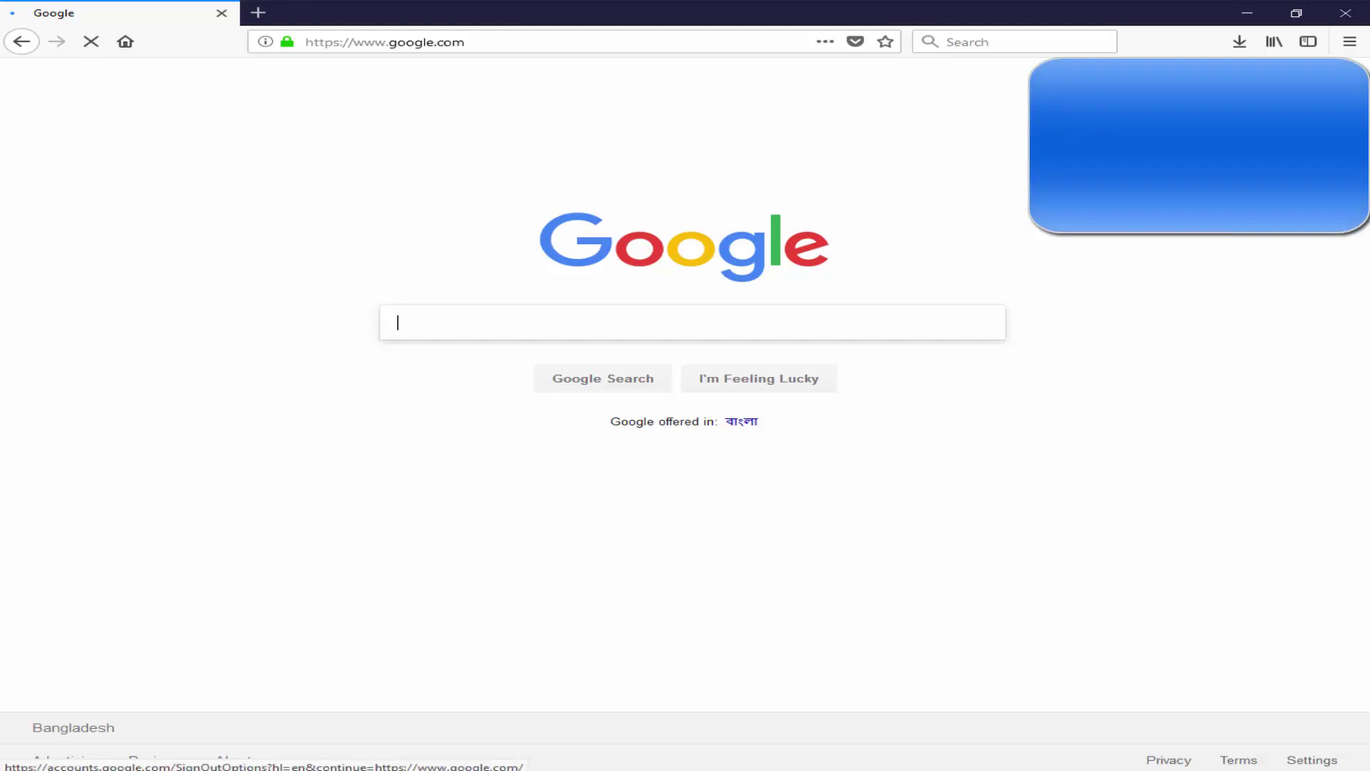
Step: From the account avatar, add another account and choose Create account
{"action": "left_click", "coordinate": [1326, 77]}
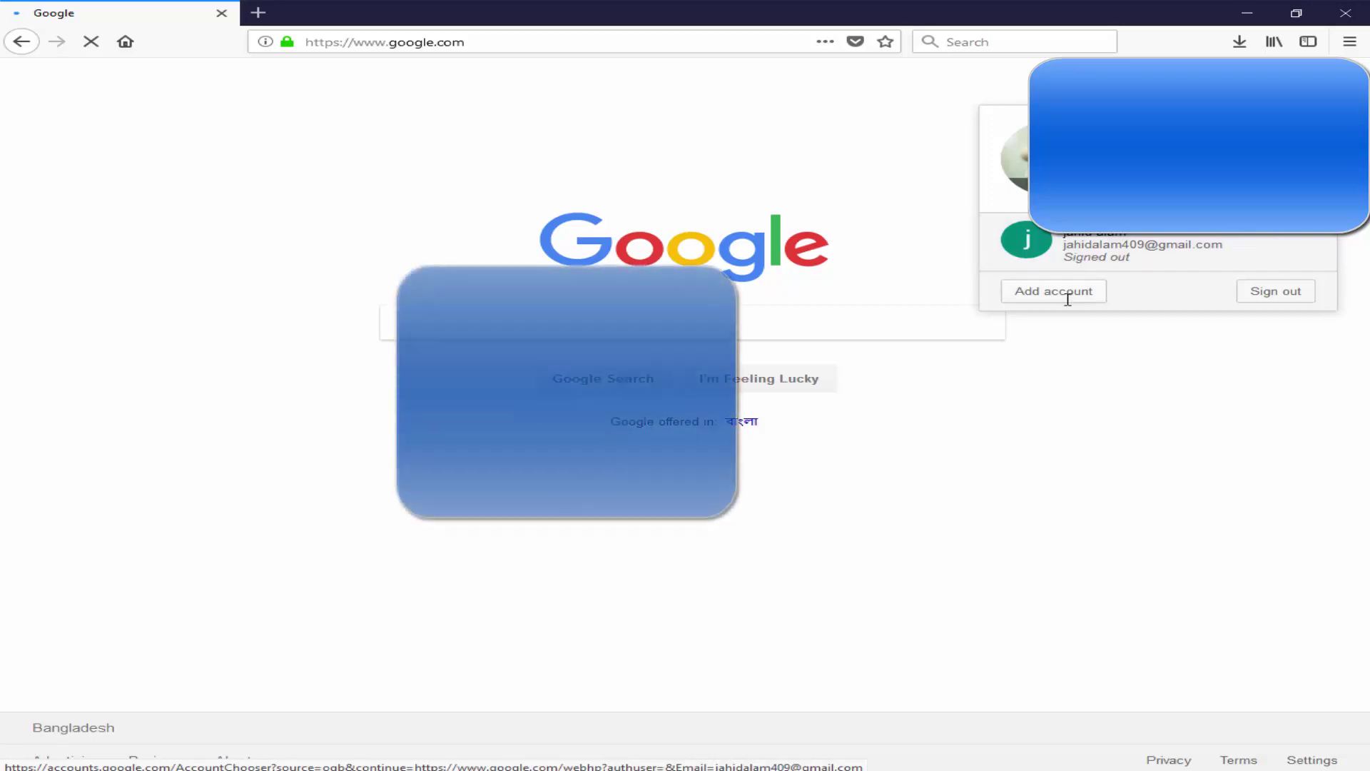
{"action": "left_click", "coordinate": [1048, 292]}
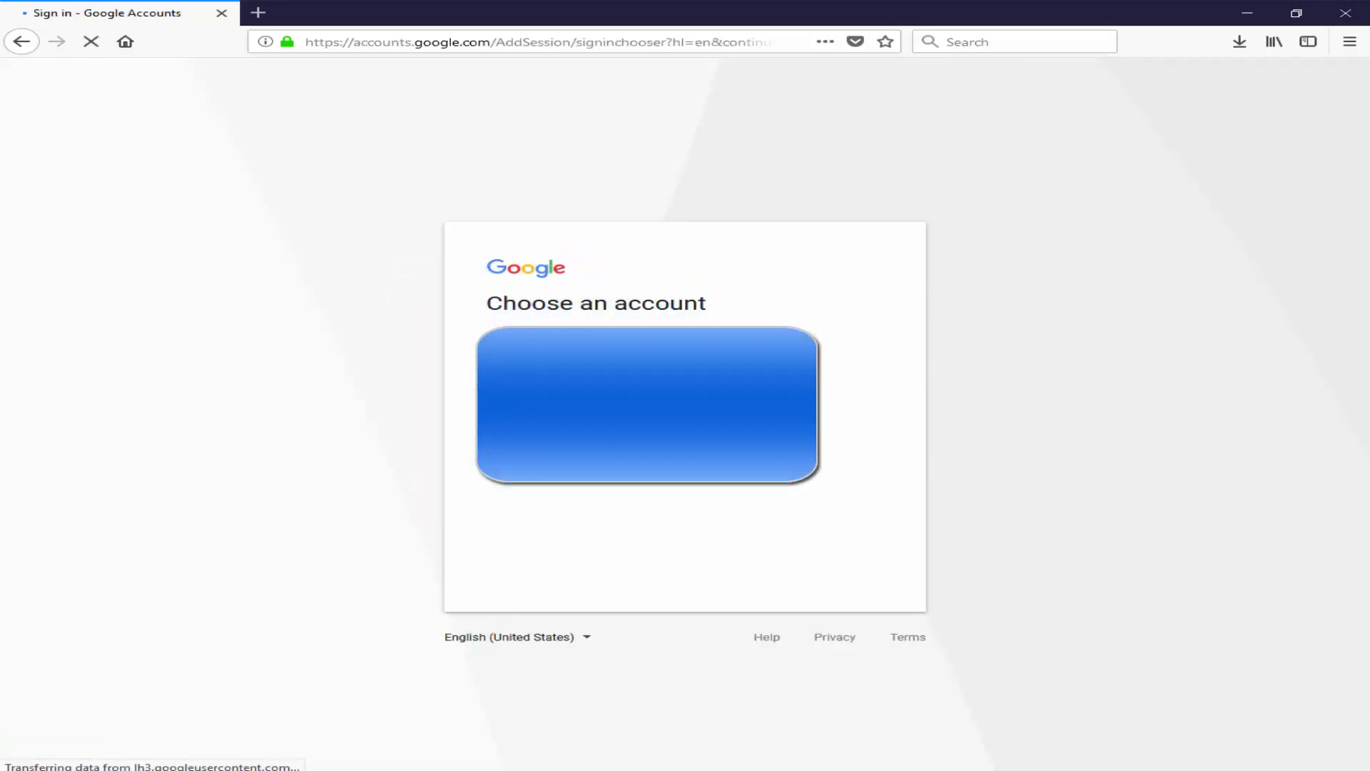
{"action": "left_click", "coordinate": [571, 449]}
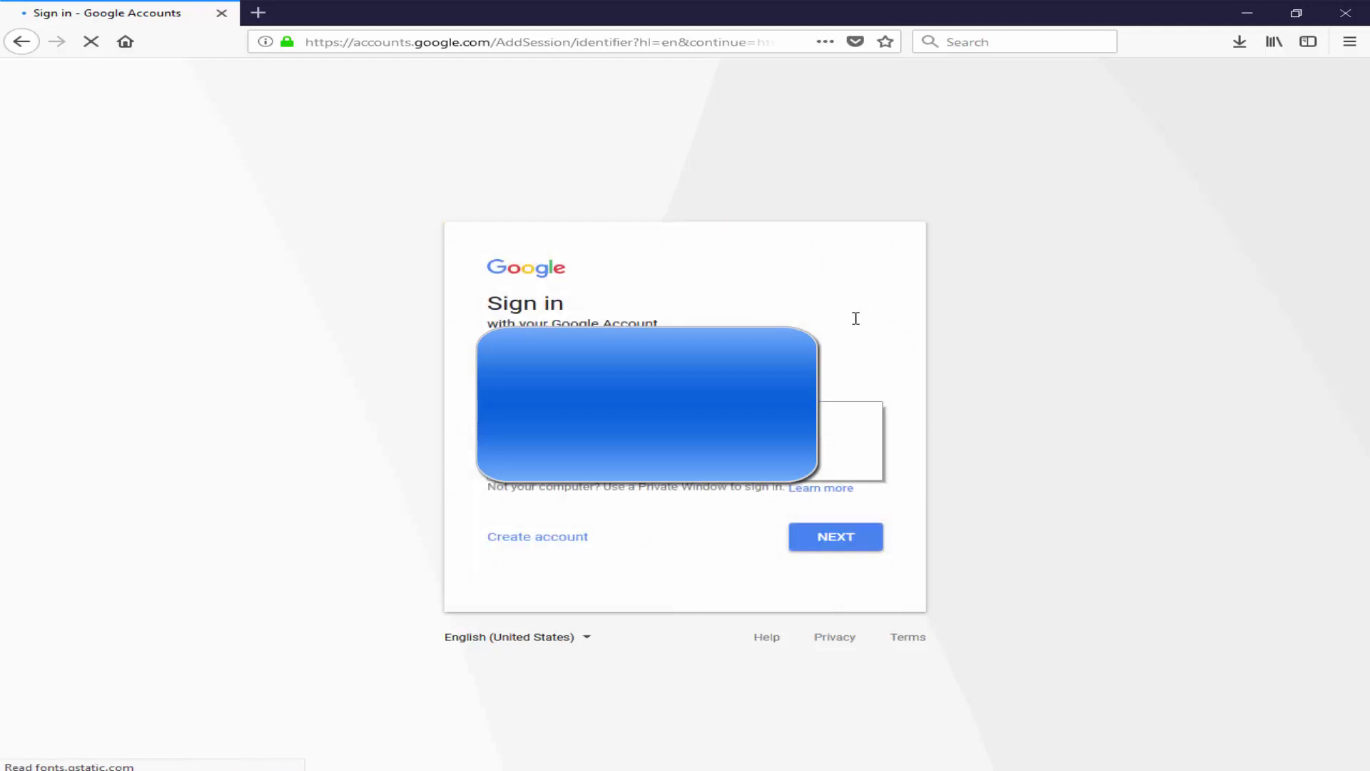
{"action": "left_click", "coordinate": [548, 537]}
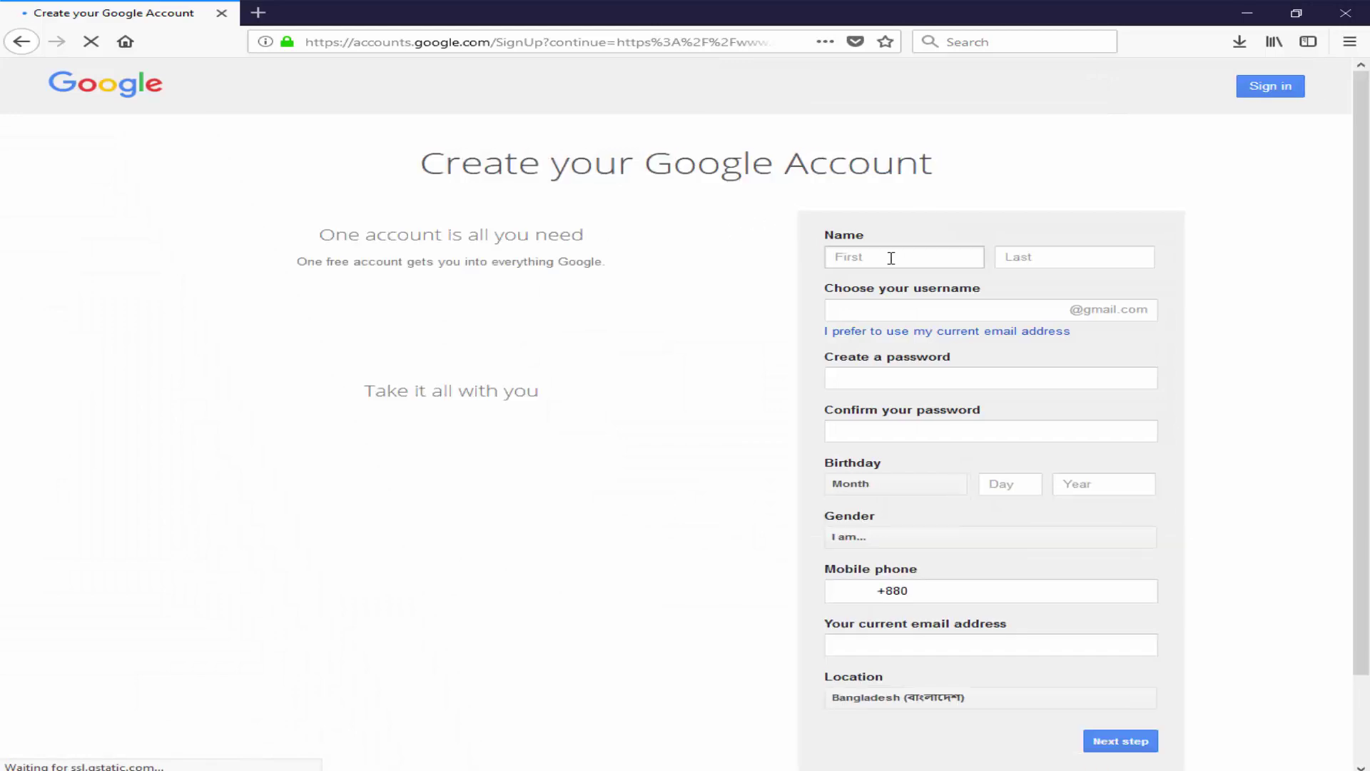
Step: Fill in the person's first and last name and dismiss the username suggestions
{"action": "left_click", "coordinate": [883, 257]}
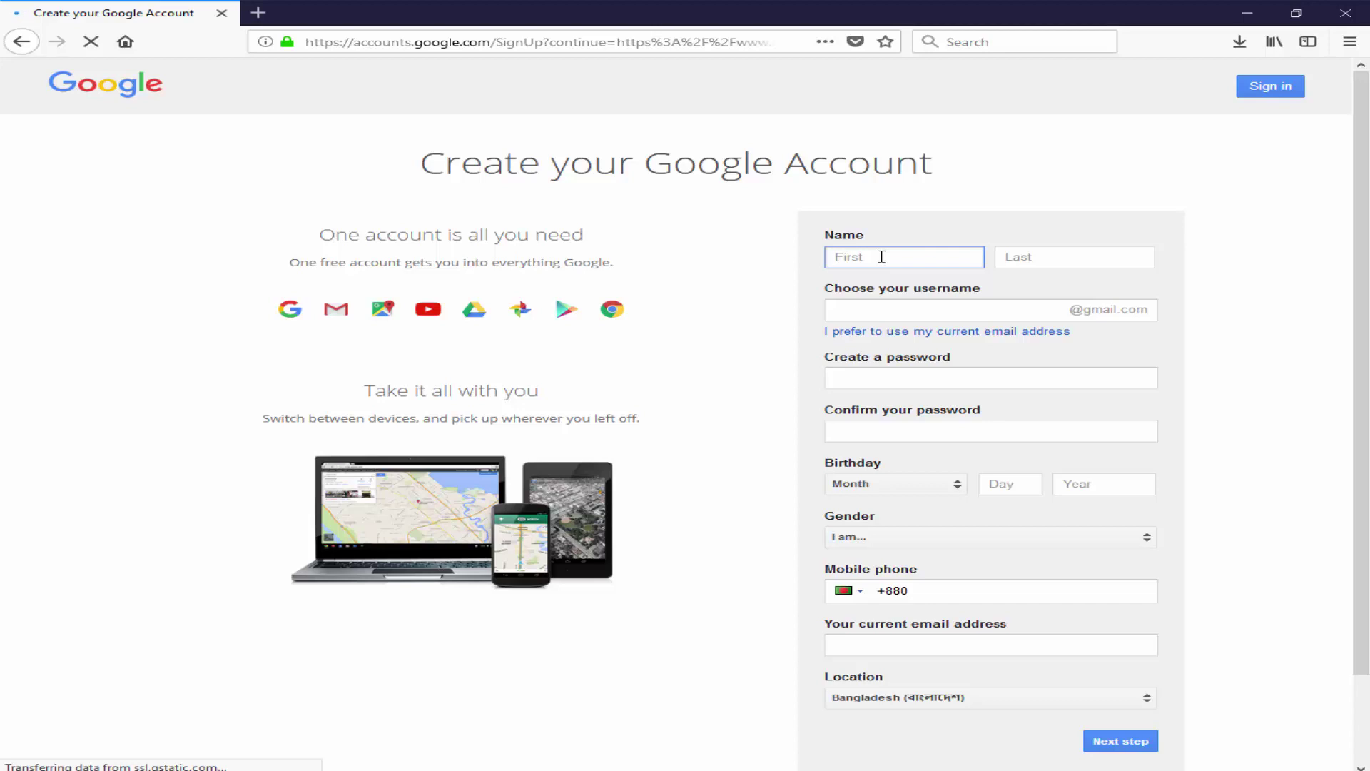
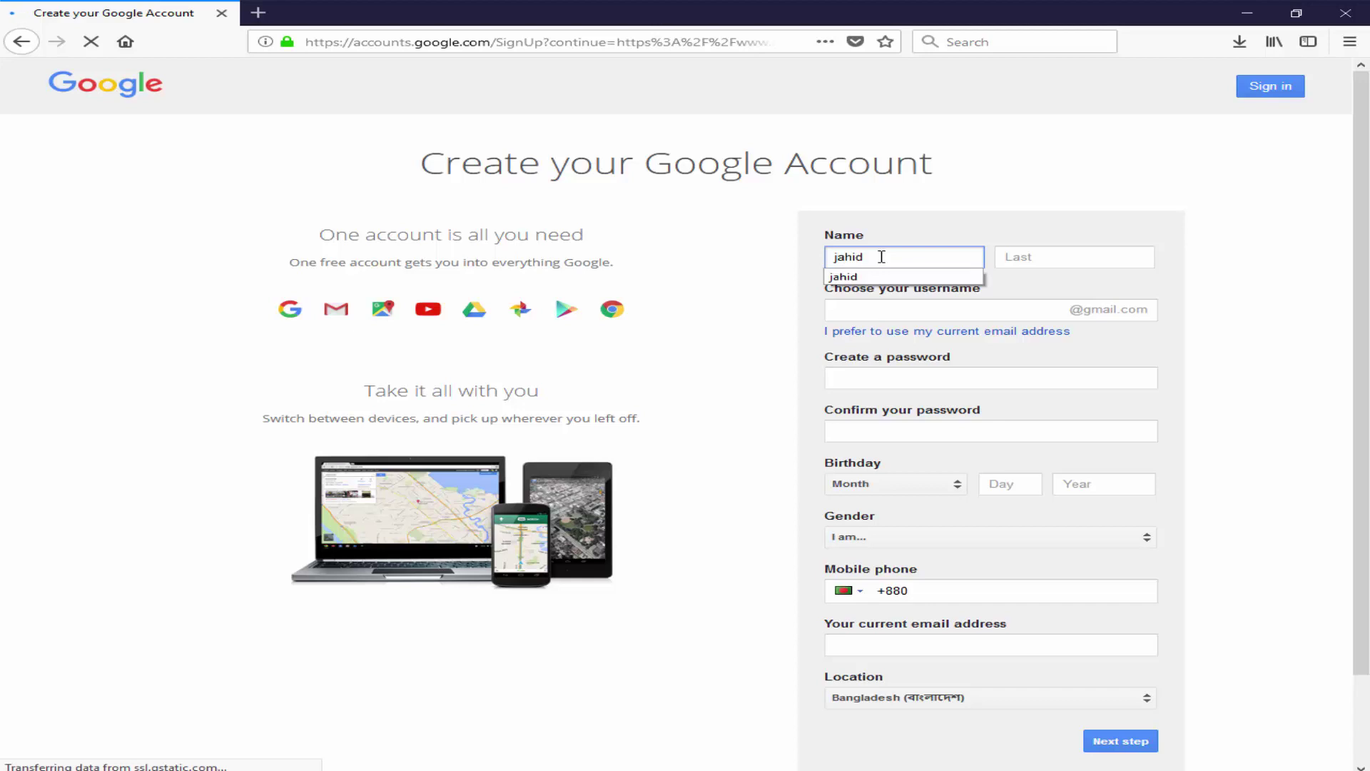
{"action": "left_click", "coordinate": [1093, 261]}
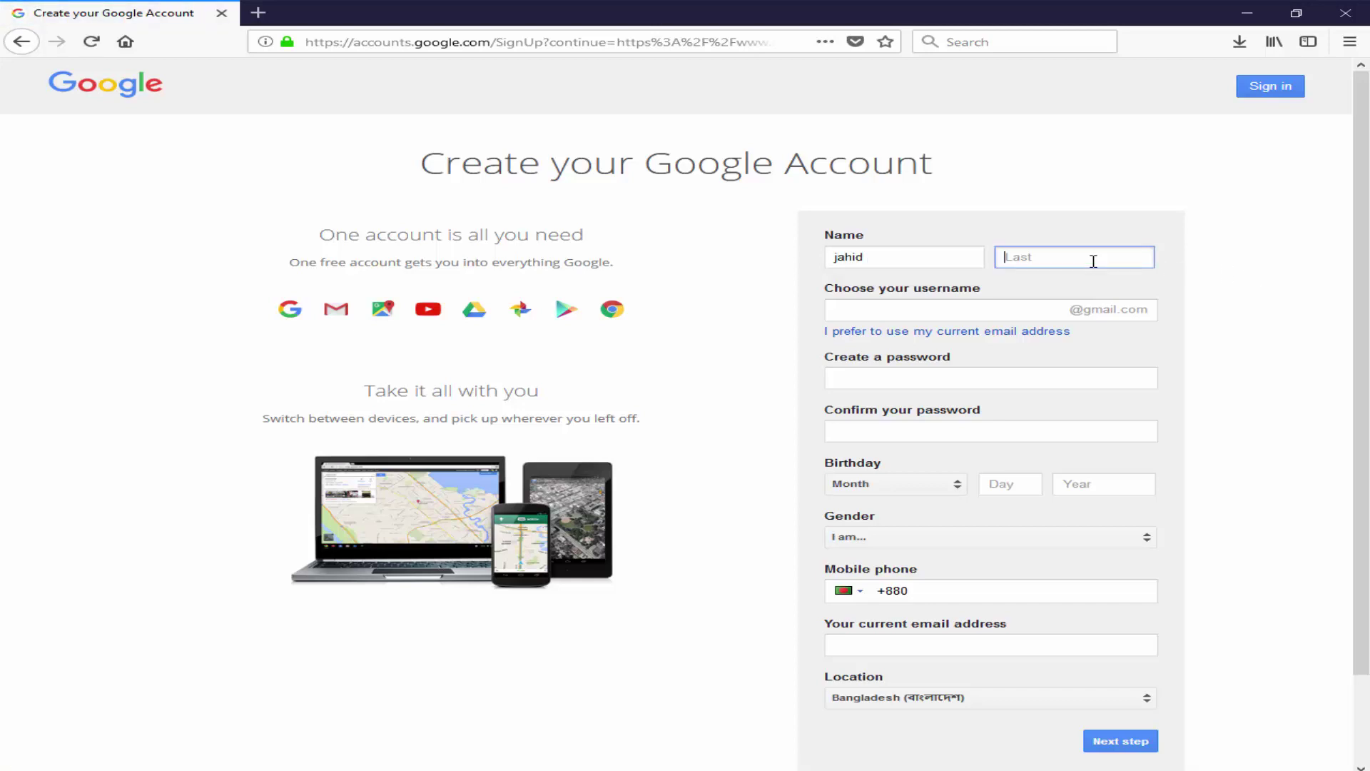
{"action": "left_click", "coordinate": [952, 310]}
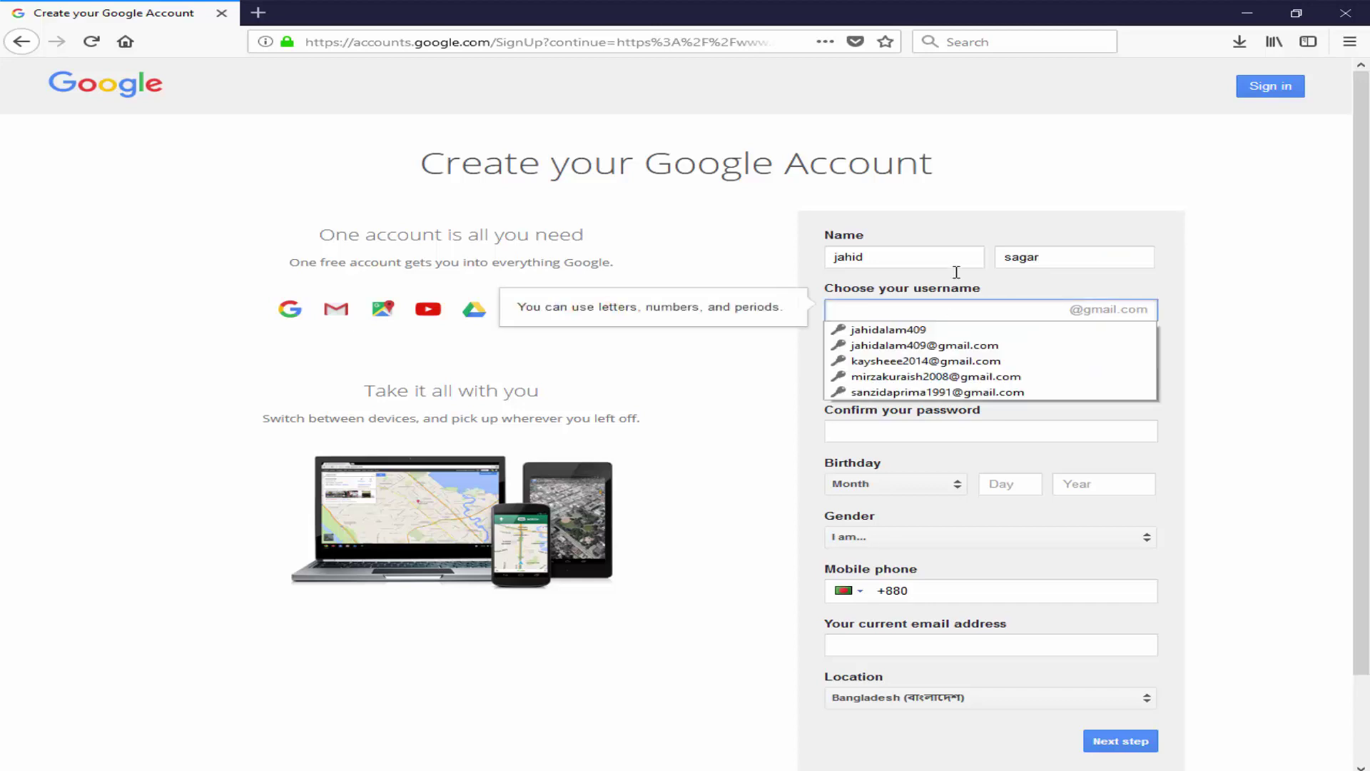
{"action": "key", "text": "Escape"}
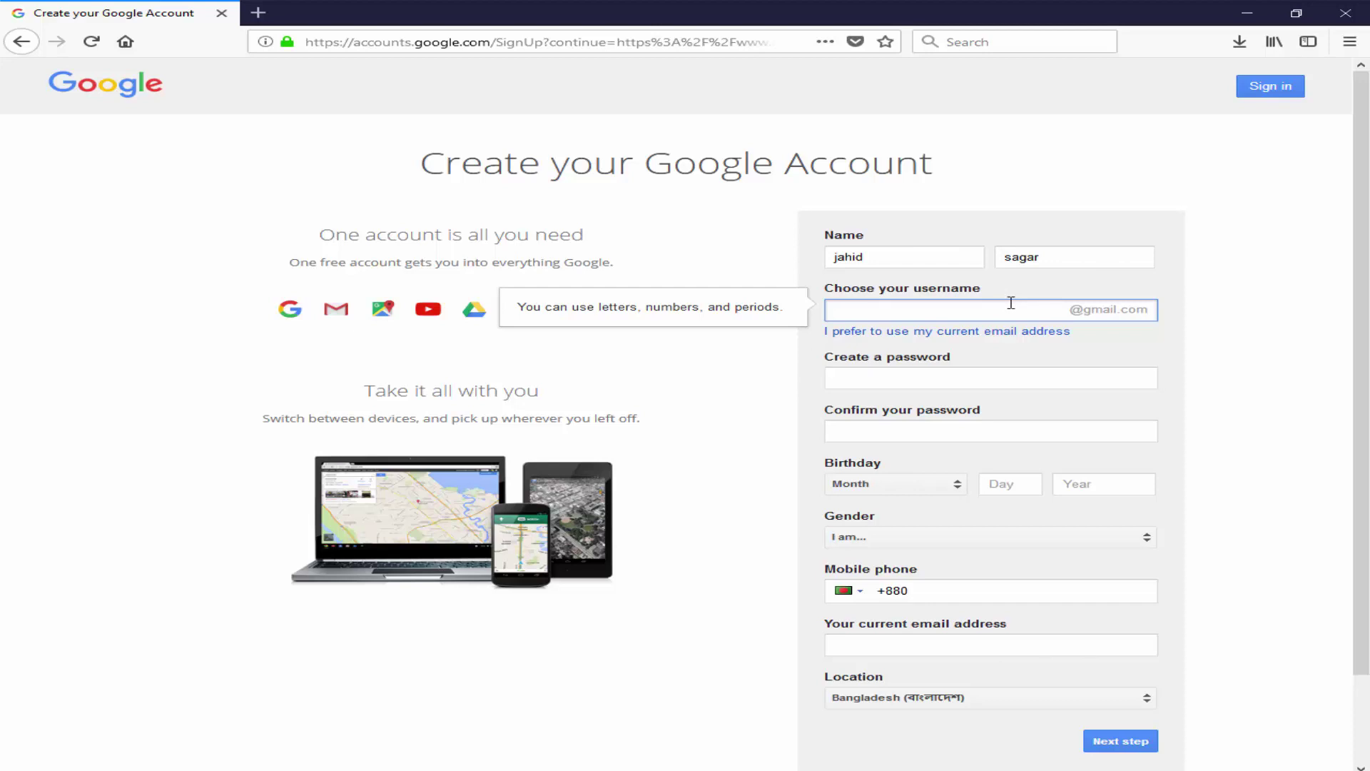
Step: Enter a username built from the person's name, removing the trailing @
{"action": "left_click", "coordinate": [873, 257]}
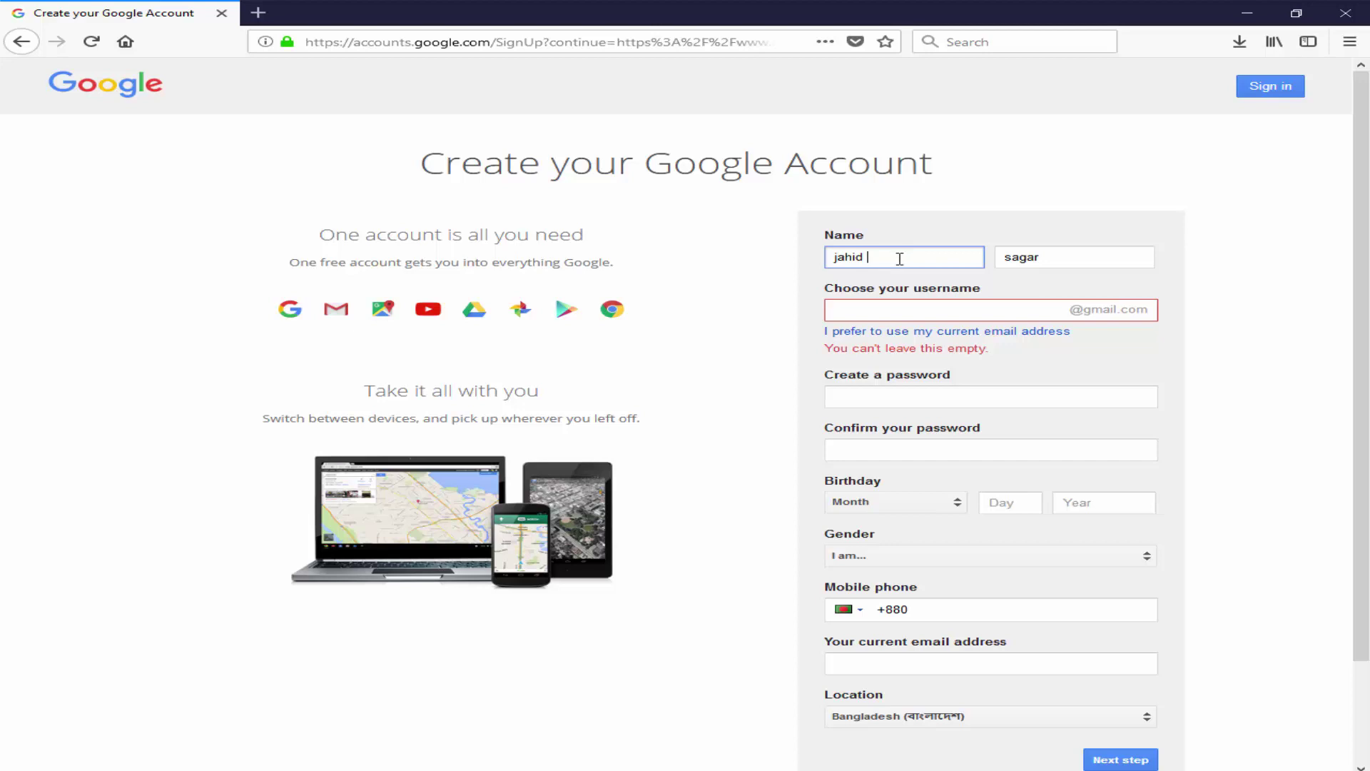
{"action": "left_click", "coordinate": [854, 306]}
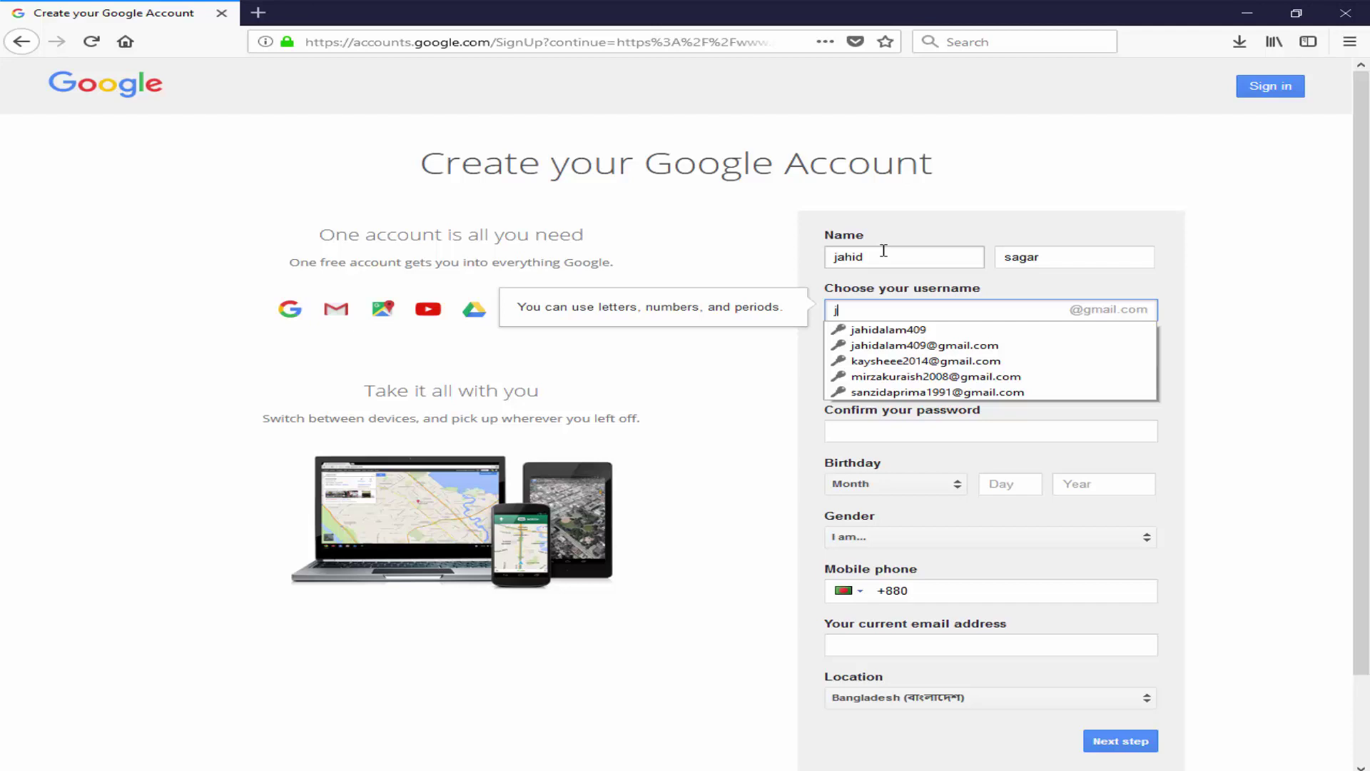
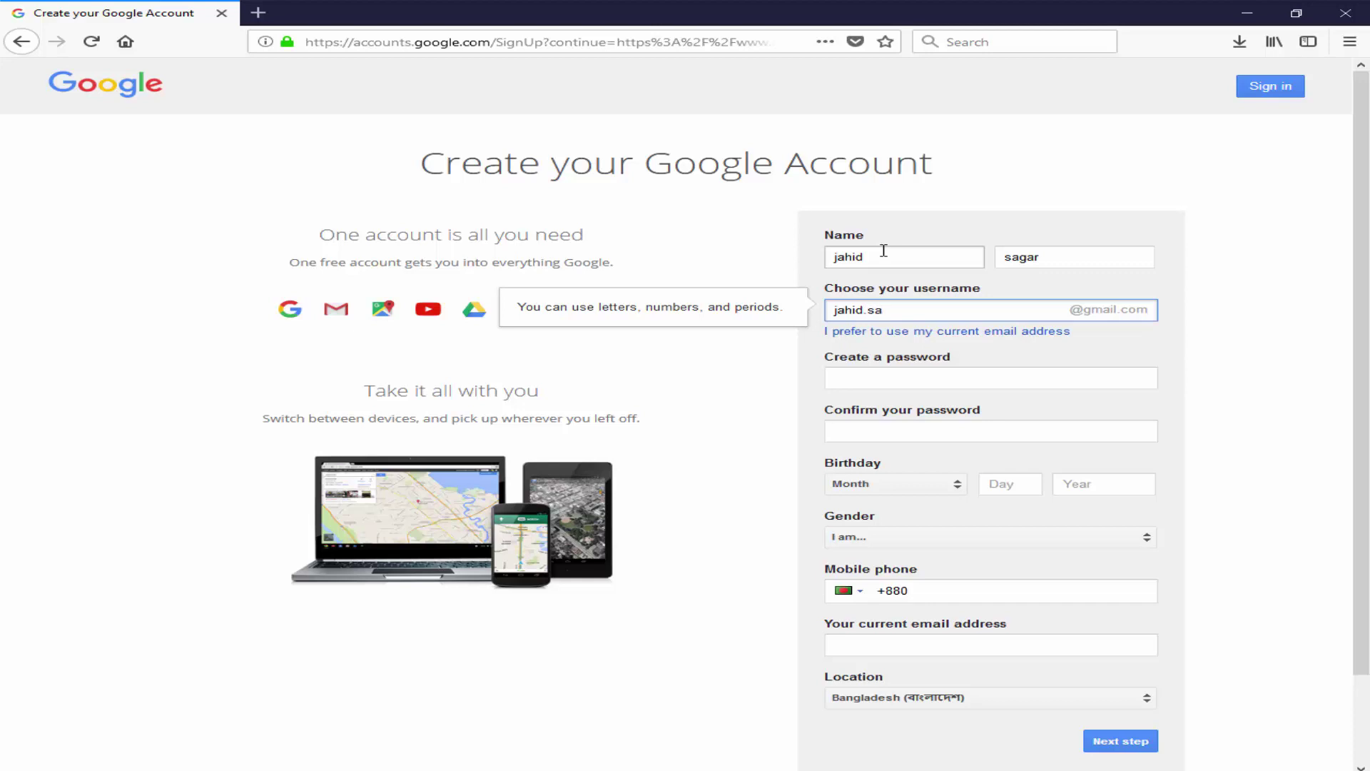
{"action": "type", "text": "@"}
{"action": "key", "text": "BackSpace"}
{"action": "left_click", "coordinate": [888, 381]}
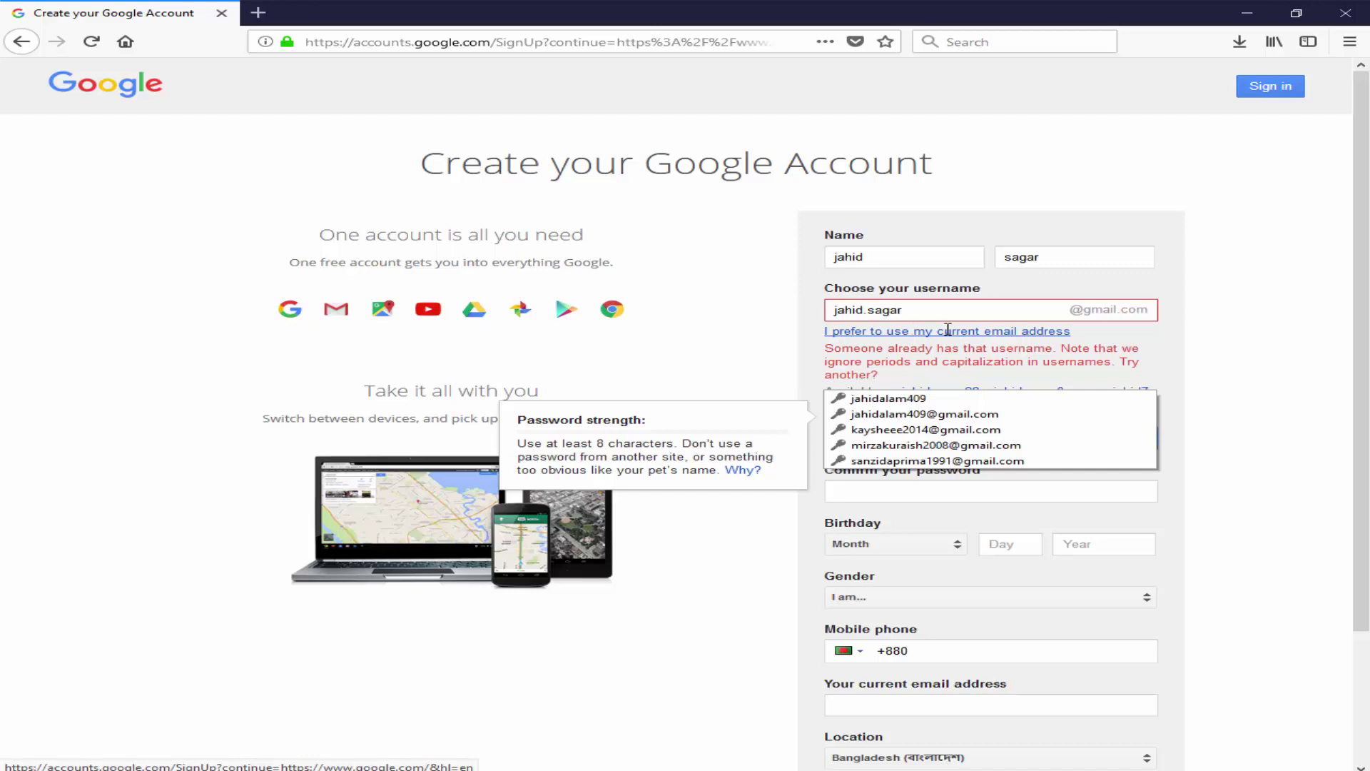
Step: Append 2018 to the end of the username
{"action": "left_click", "coordinate": [917, 308]}
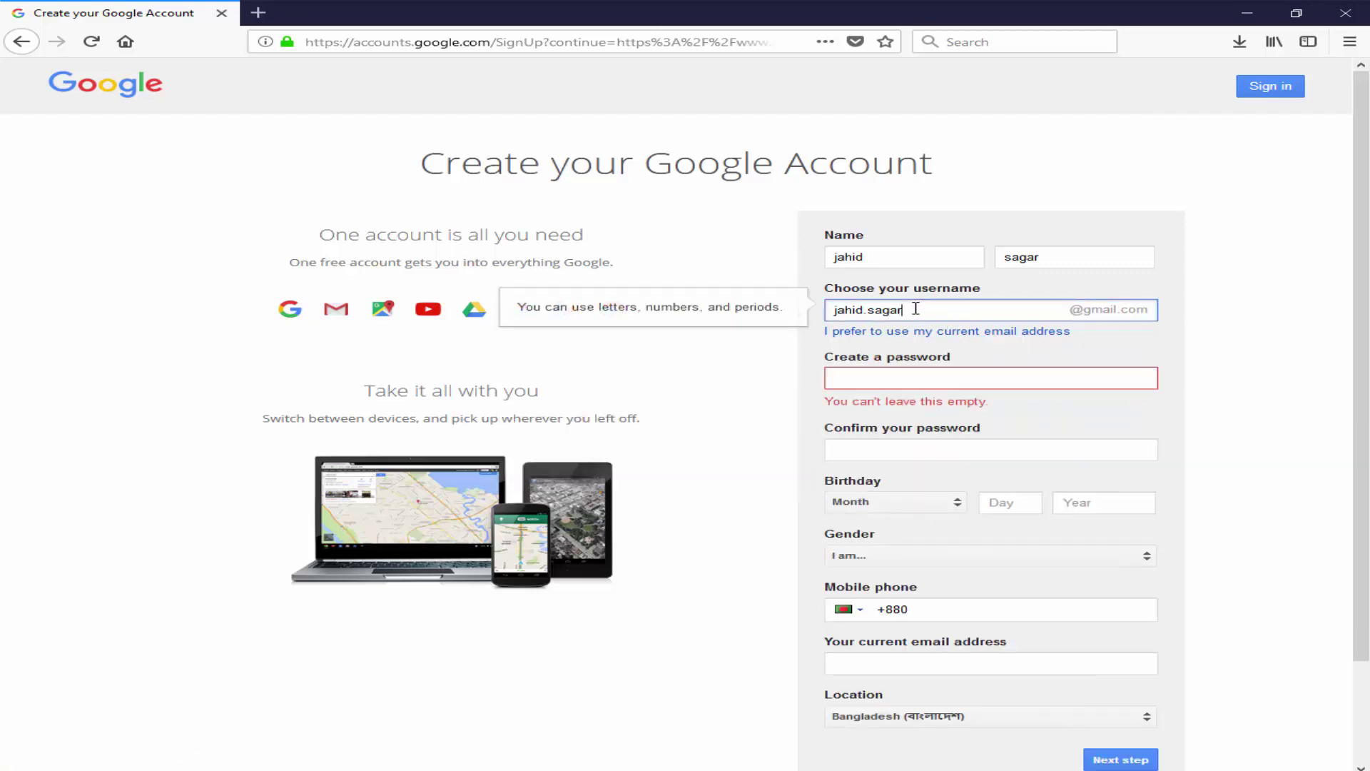
{"action": "type", "text": "2"}
{"action": "type", "text": "018"}
{"action": "left_click", "coordinate": [1138, 340]}
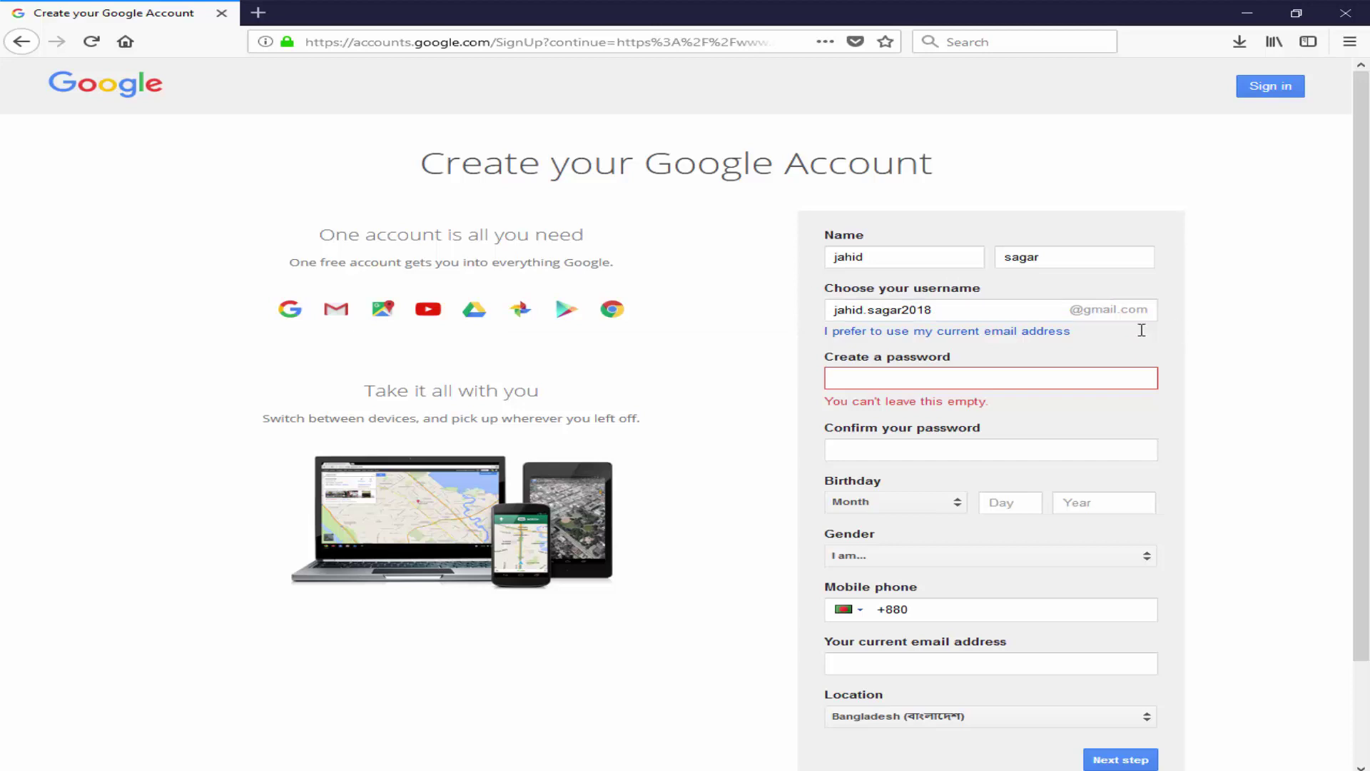
{"action": "left_click", "coordinate": [864, 378]}
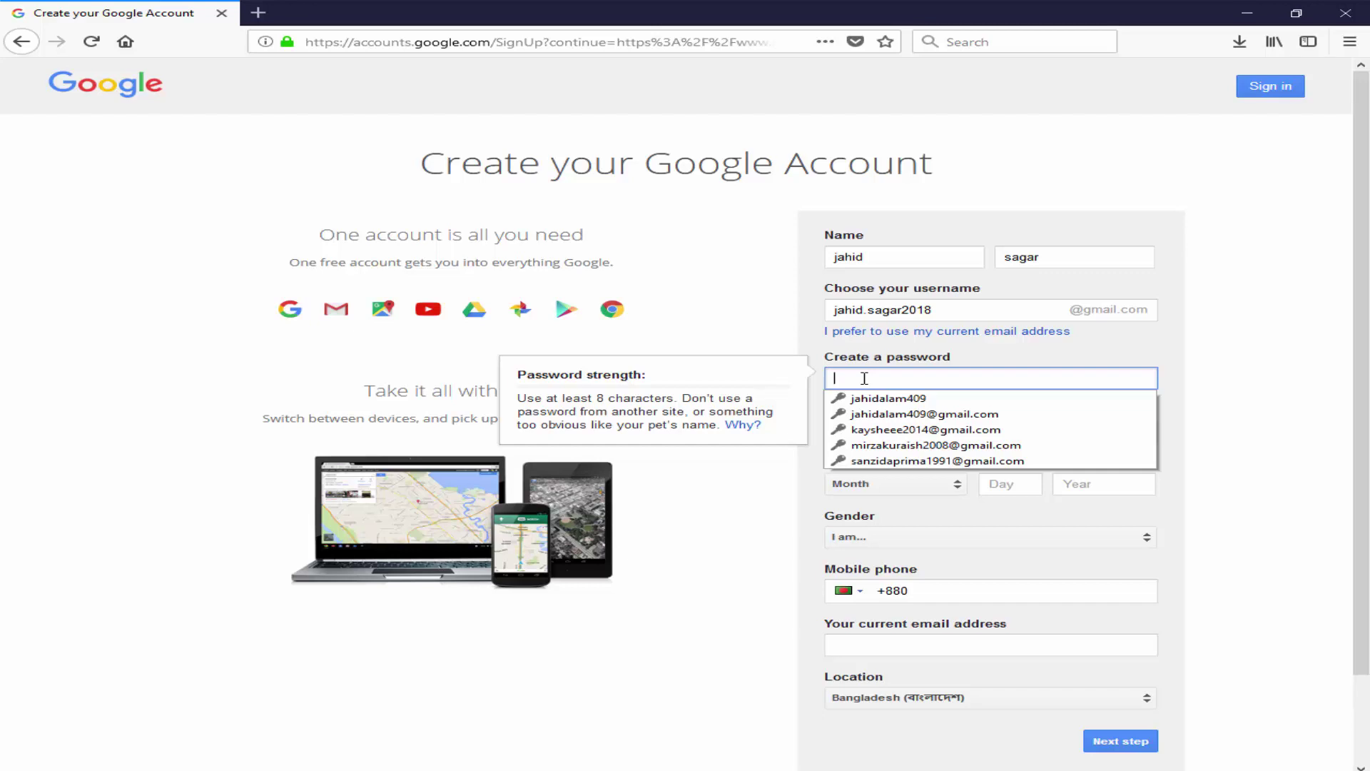
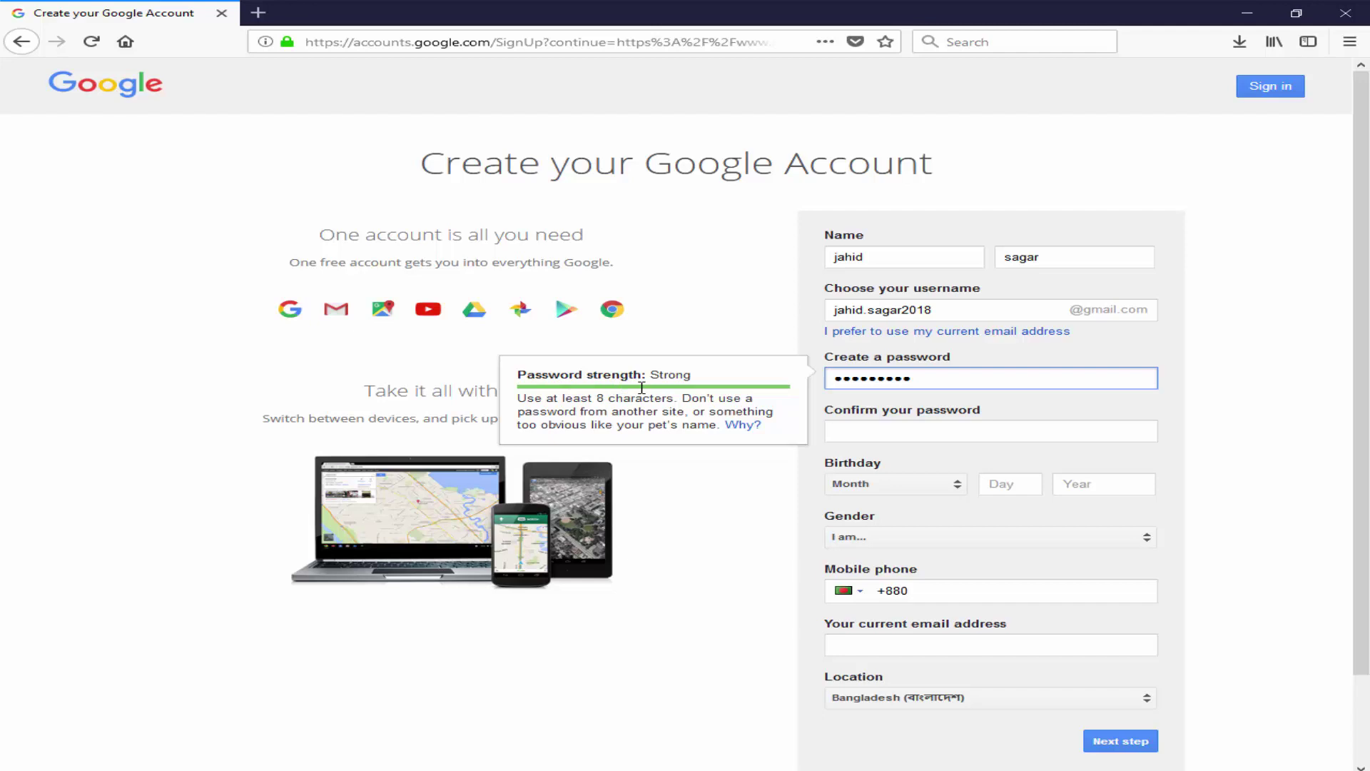
Step: Type a strong account password and retype it in the confirmation field
{"action": "left_click", "coordinate": [903, 431]}
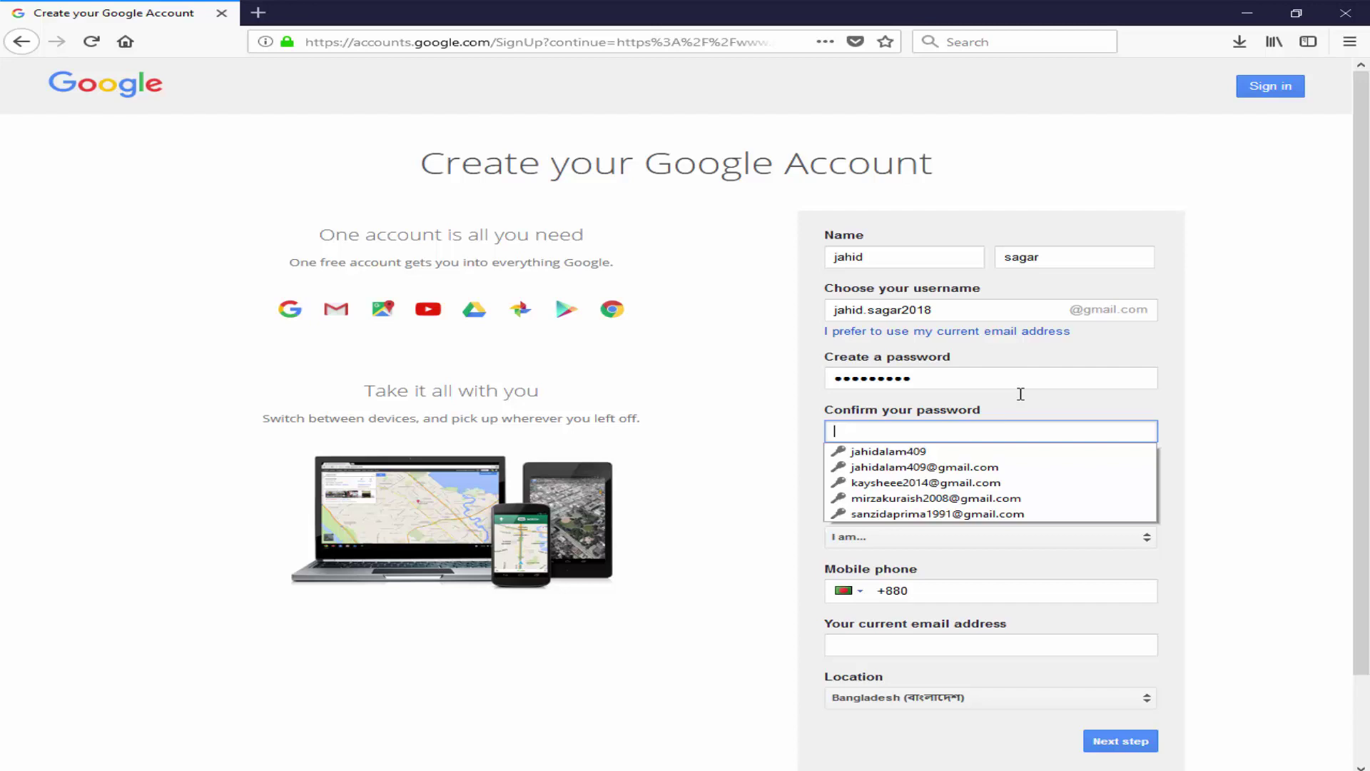
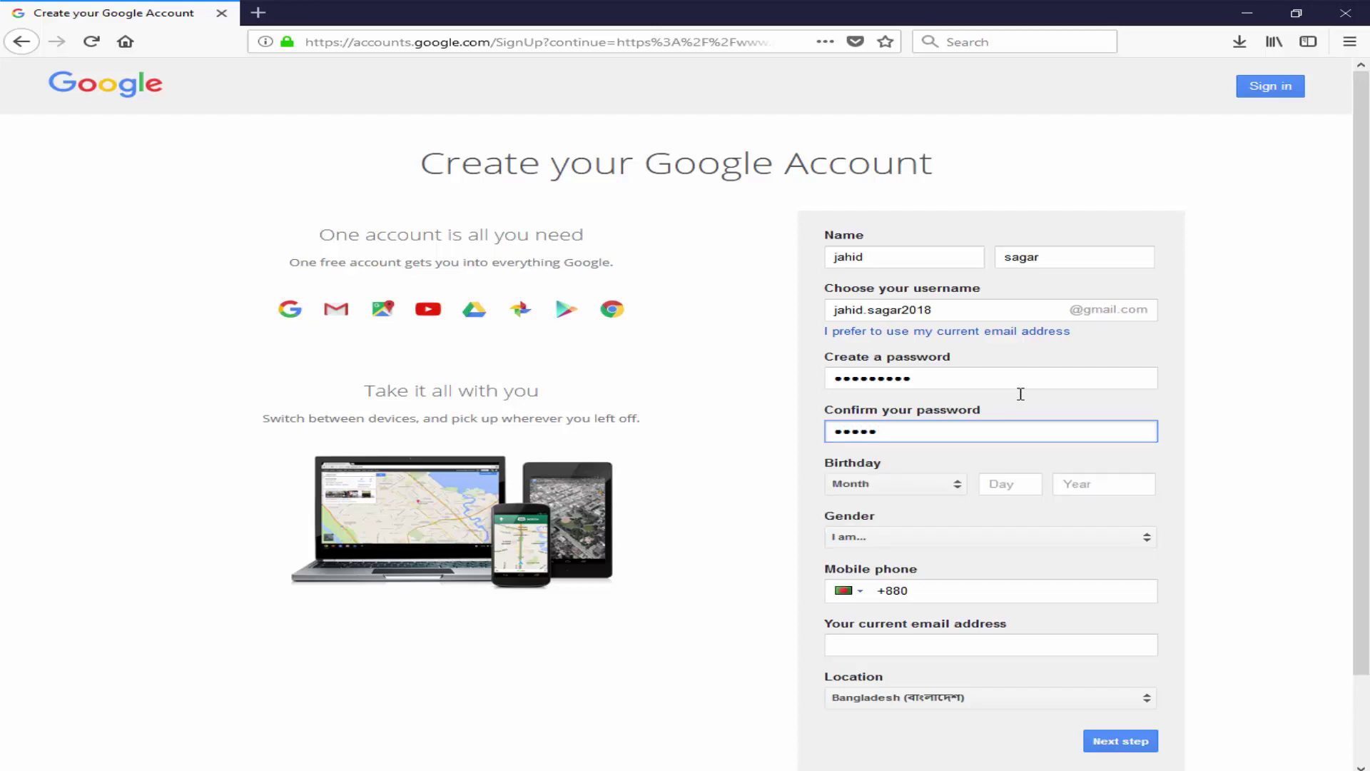
{"action": "left_click", "coordinate": [946, 483]}
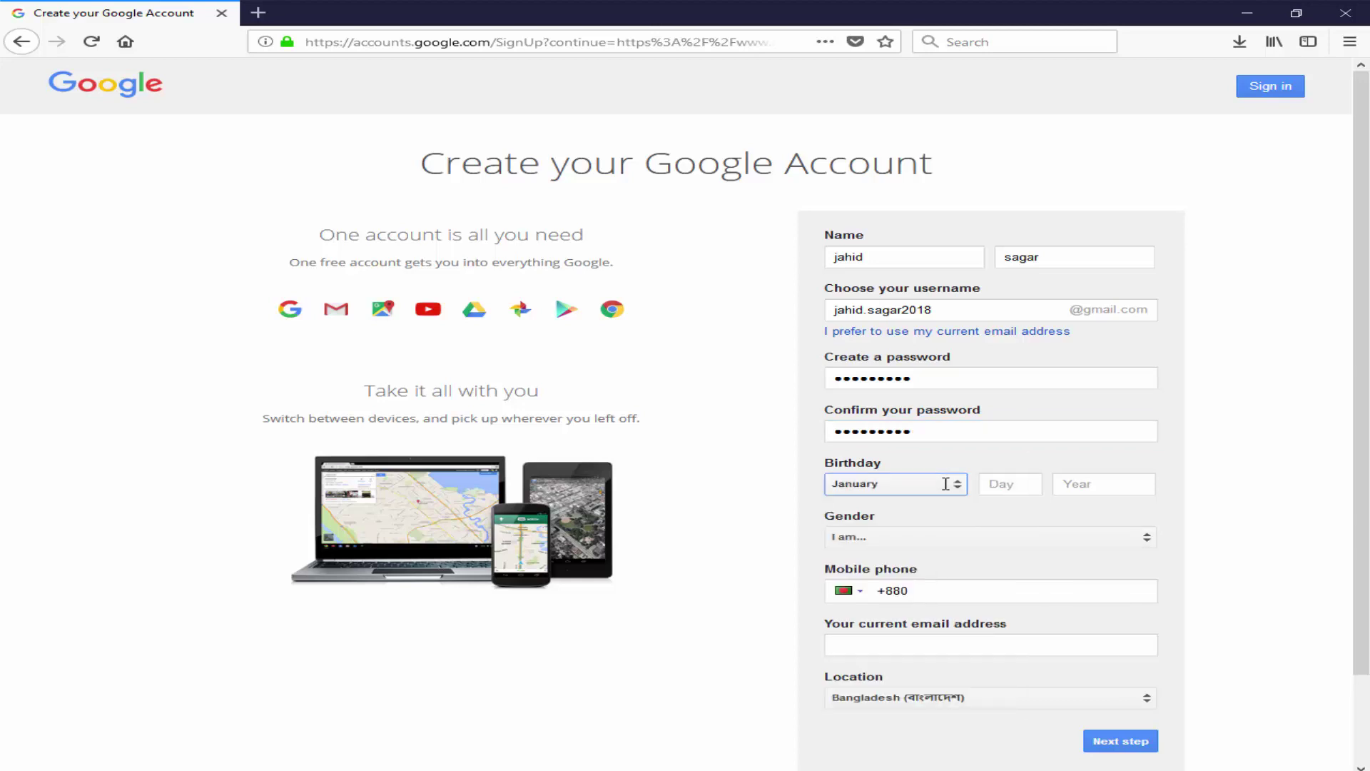
{"action": "left_click", "coordinate": [946, 484]}
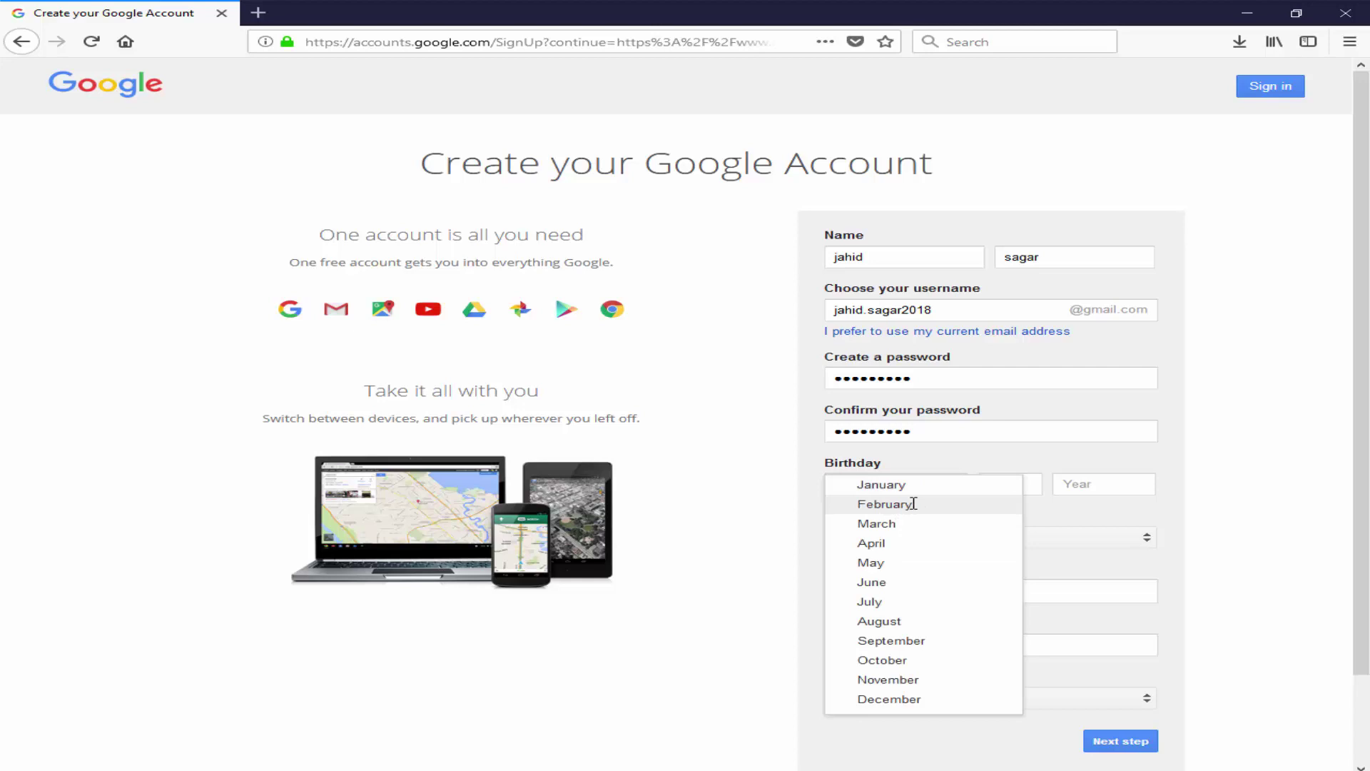
{"action": "left_click", "coordinate": [914, 504]}
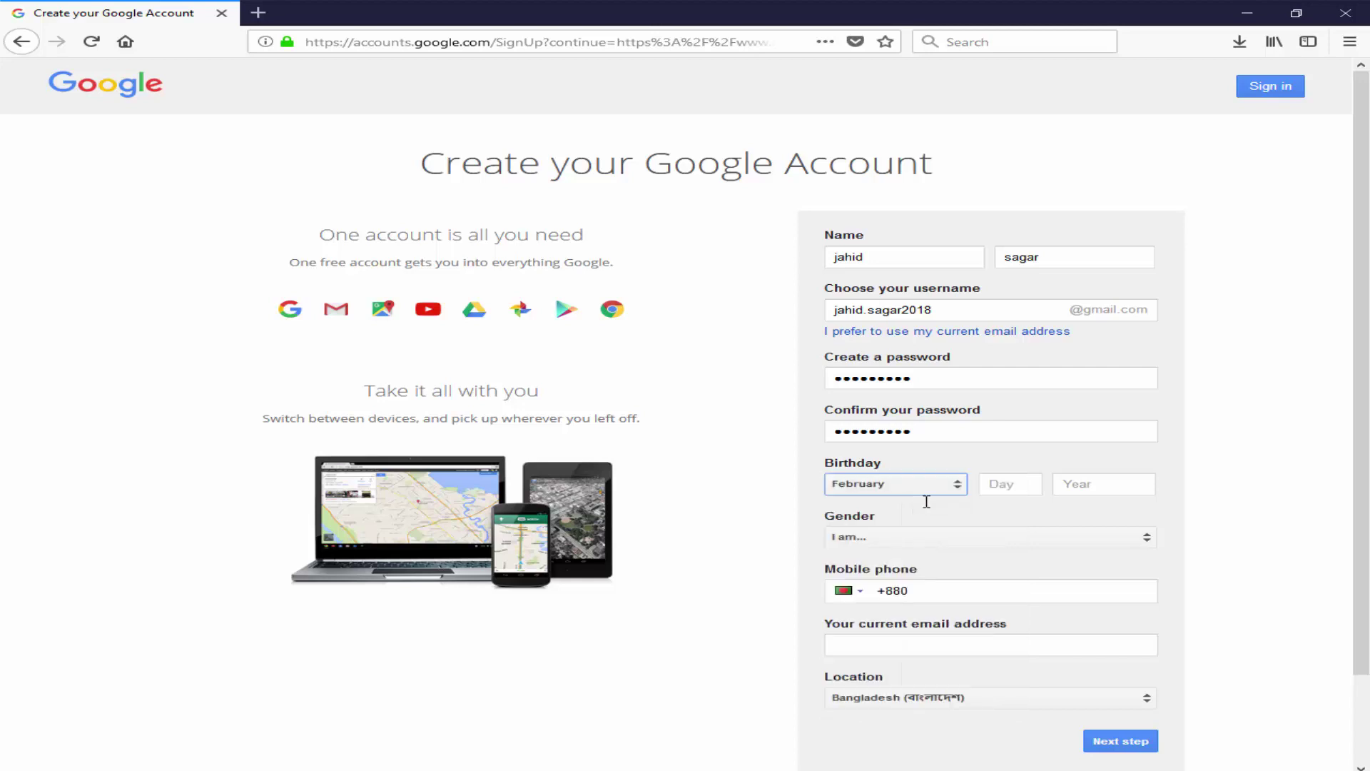
{"action": "left_click", "coordinate": [1019, 483]}
{"action": "type", "text": "14"}
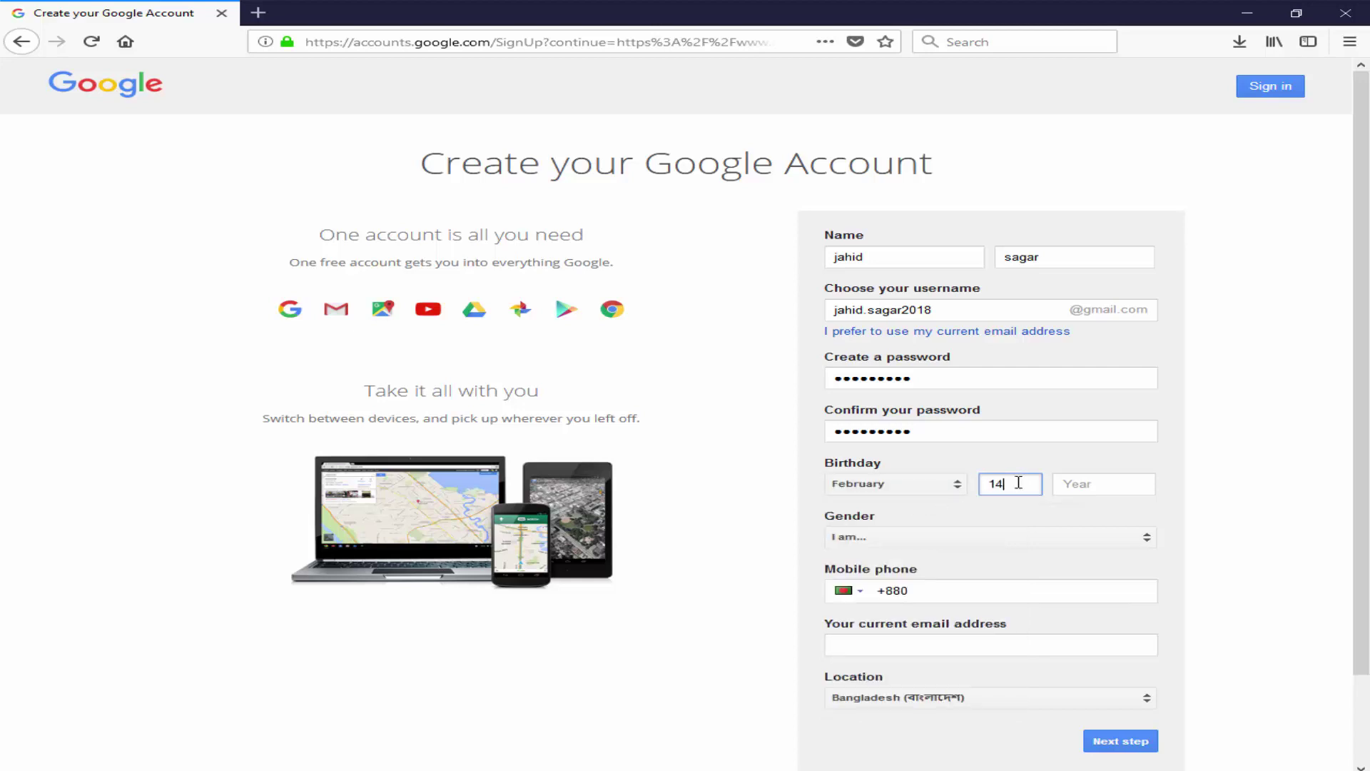
{"action": "left_click", "coordinate": [1126, 476]}
{"action": "type", "text": "1"}
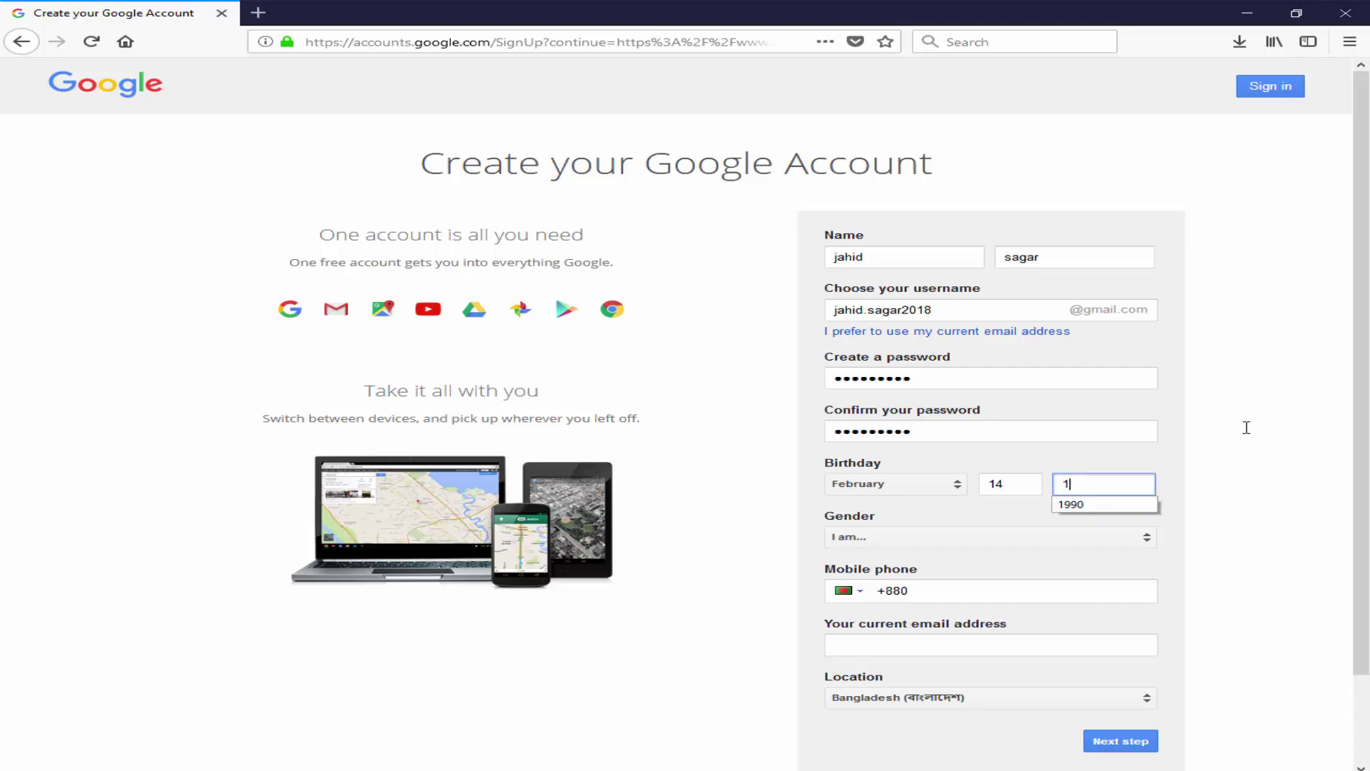
{"action": "type", "text": "98"}
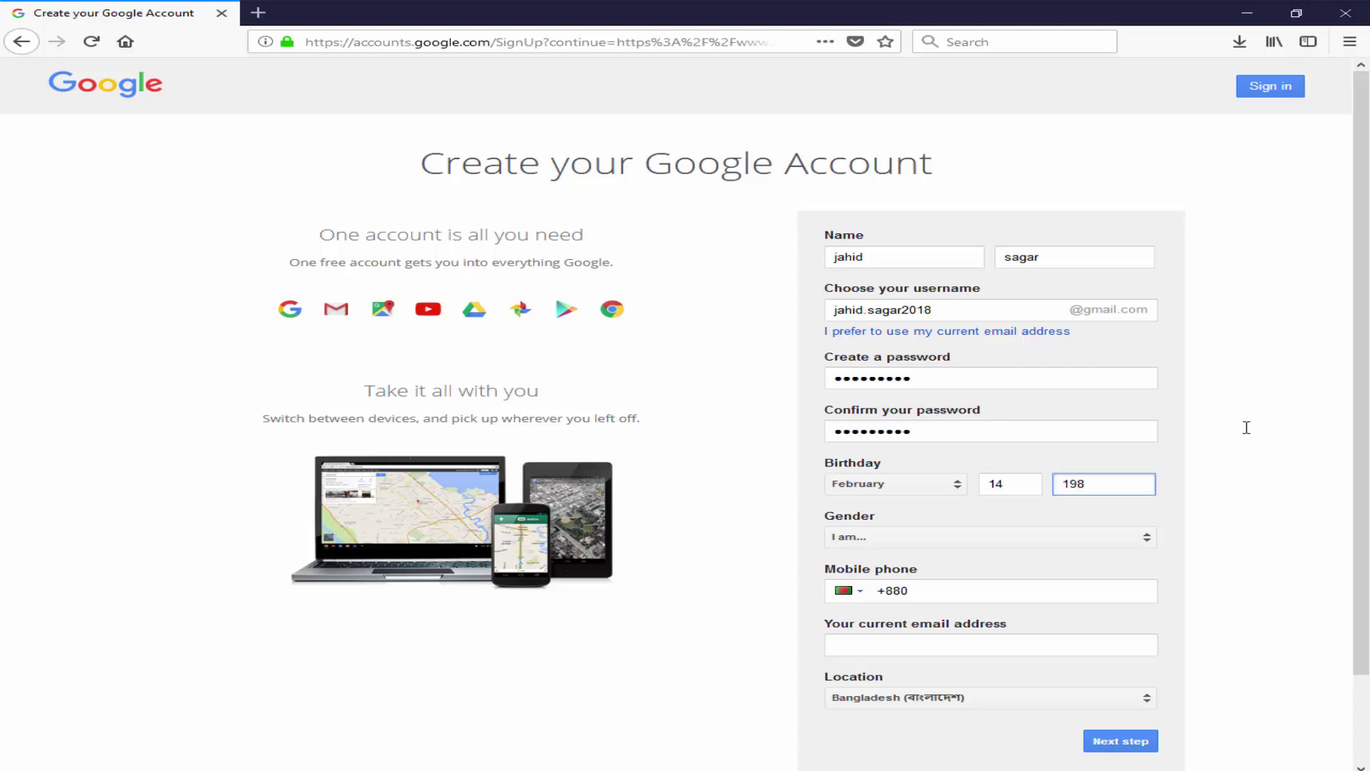
{"action": "type", "text": "9"}
{"action": "left_click", "coordinate": [1126, 536]}
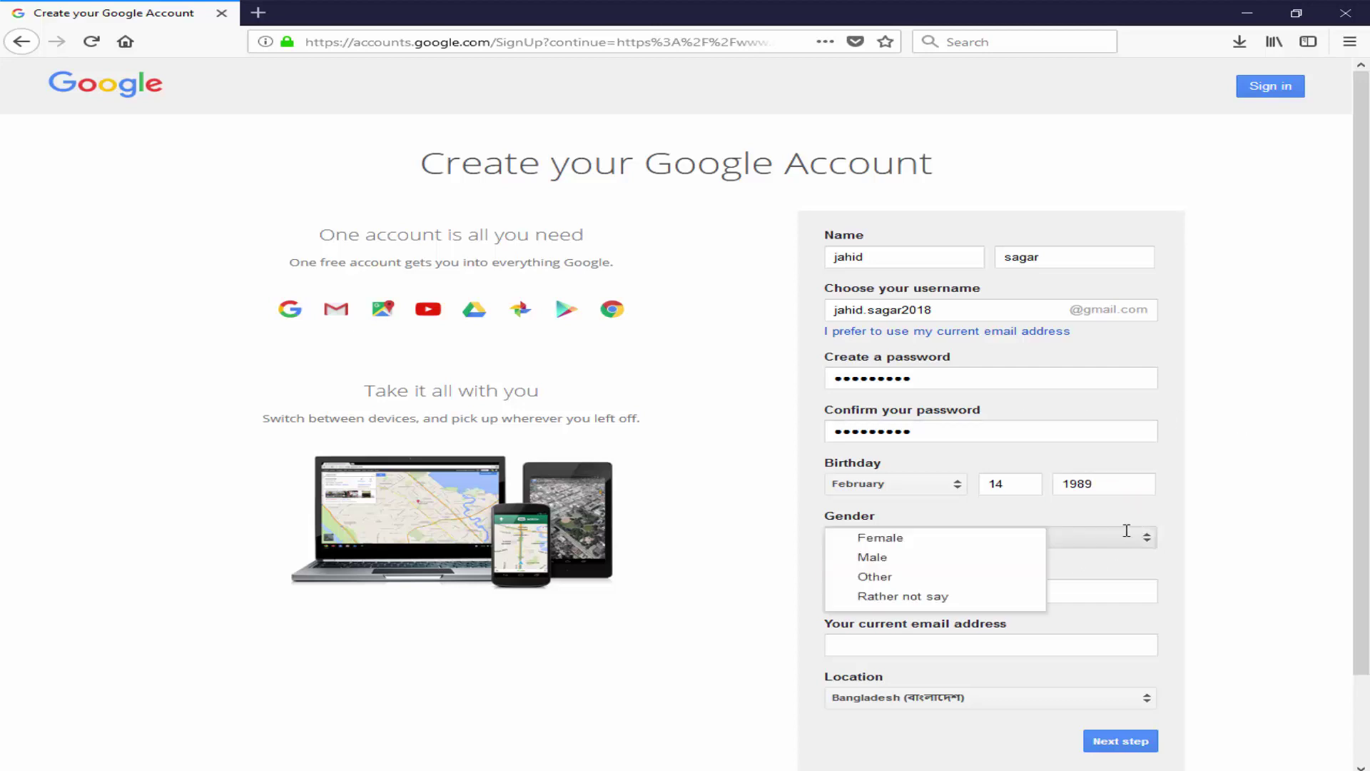
Step: Set gender to Male, enter the saved mobile phone number and leave email blank
{"action": "left_click", "coordinate": [892, 556]}
{"action": "left_click", "coordinate": [940, 592]}
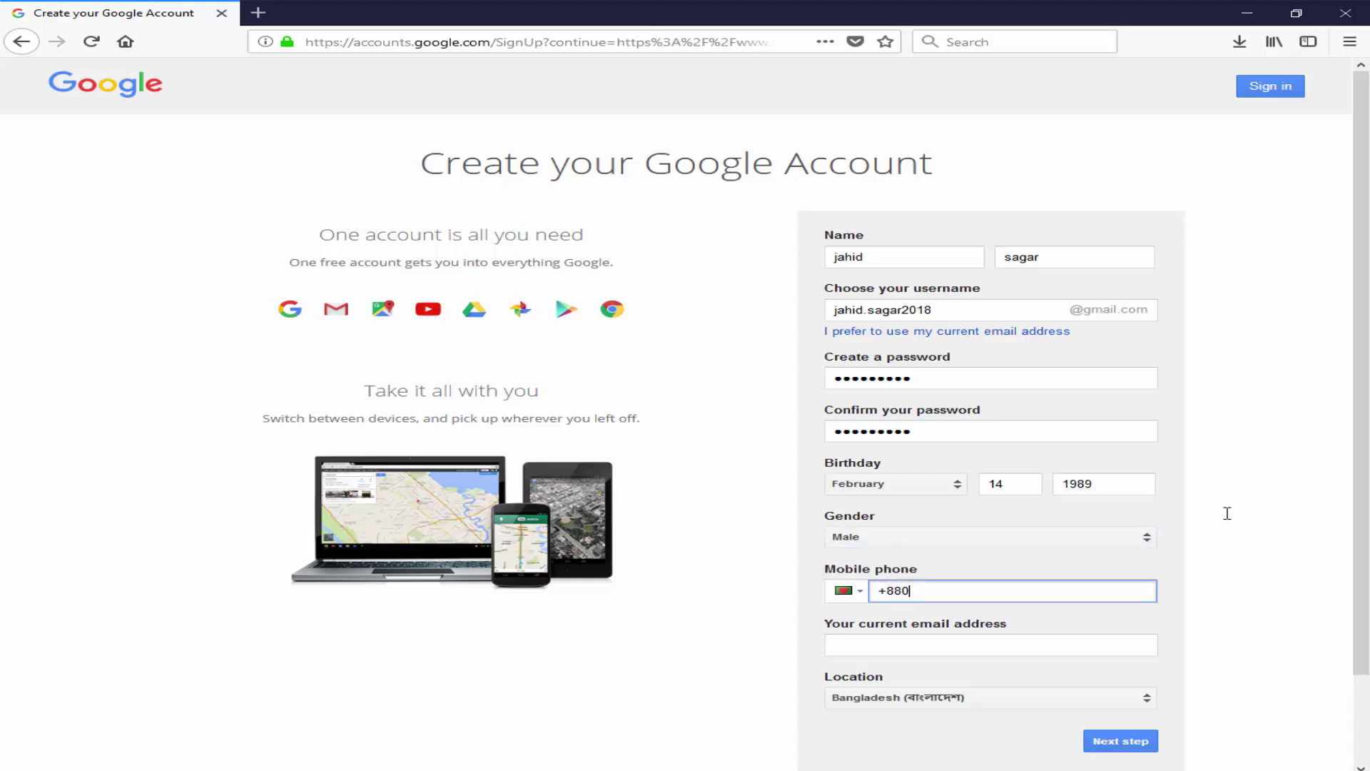
{"action": "left_click_drag", "start_coordinate": [1365, 373], "coordinate": [1365, 468]}
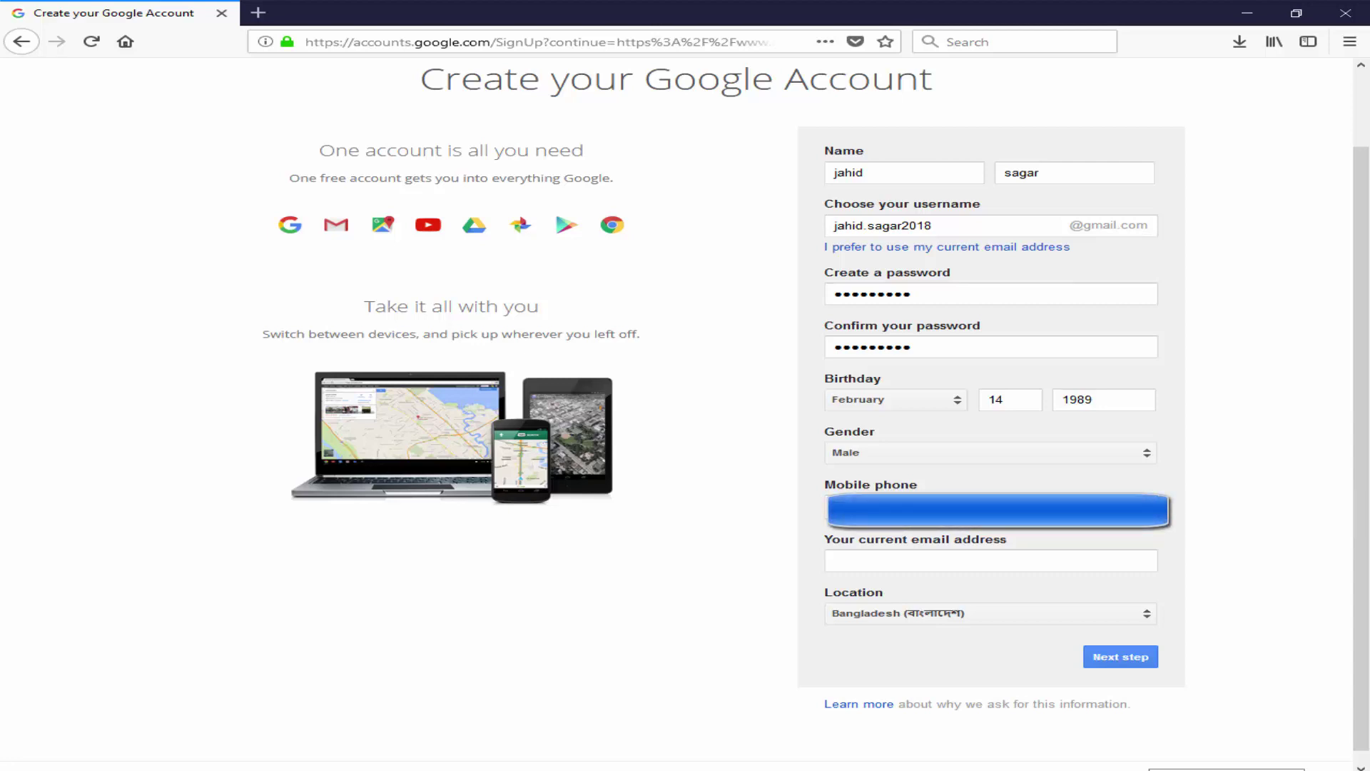
{"action": "key", "text": "Down"}
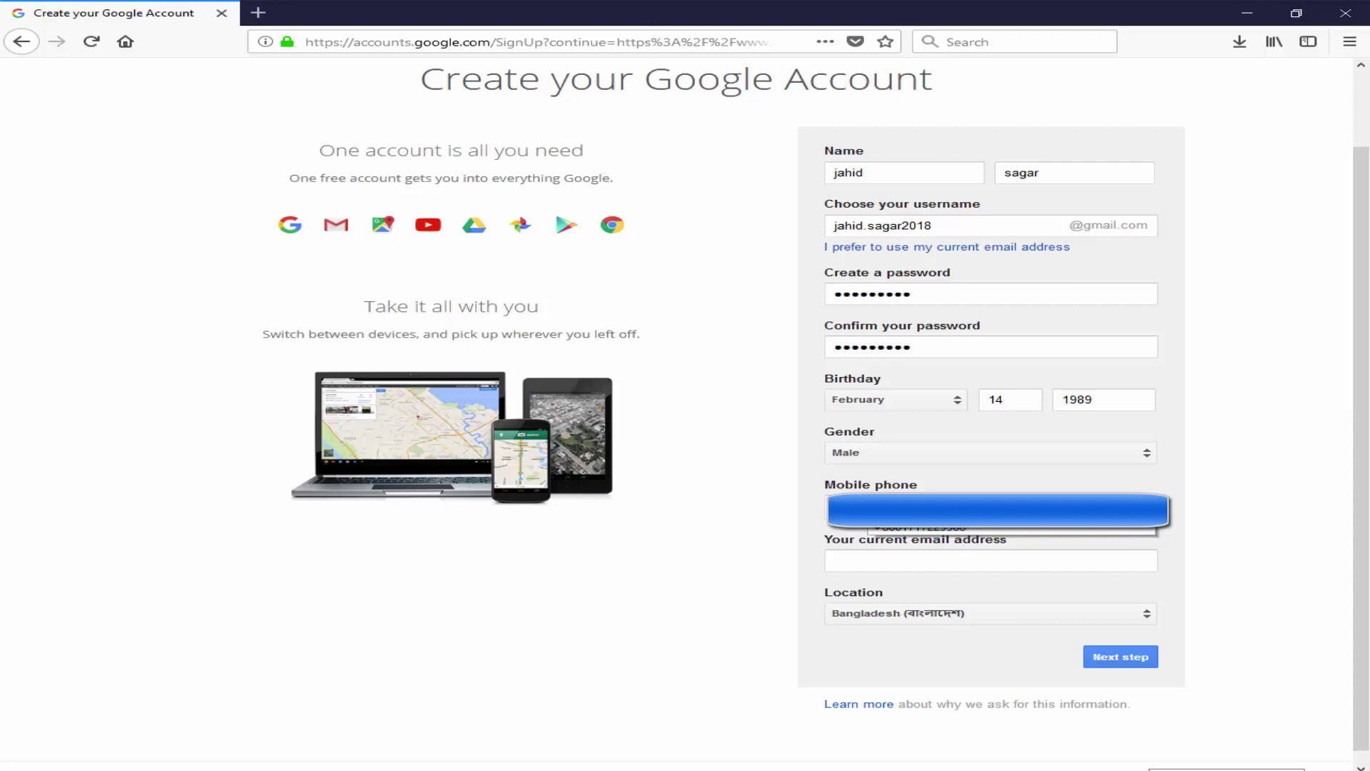
{"action": "key", "text": "Return"}
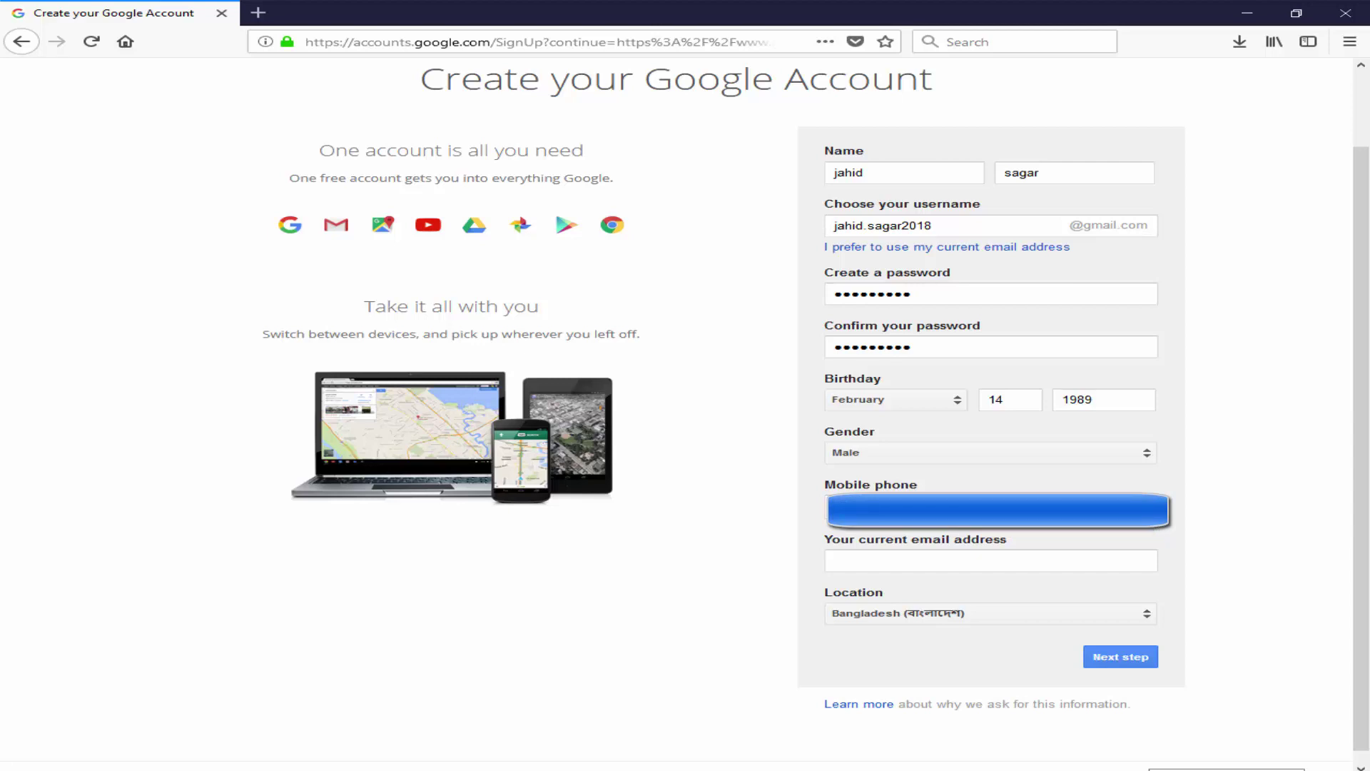
{"action": "left_click", "coordinate": [917, 559]}
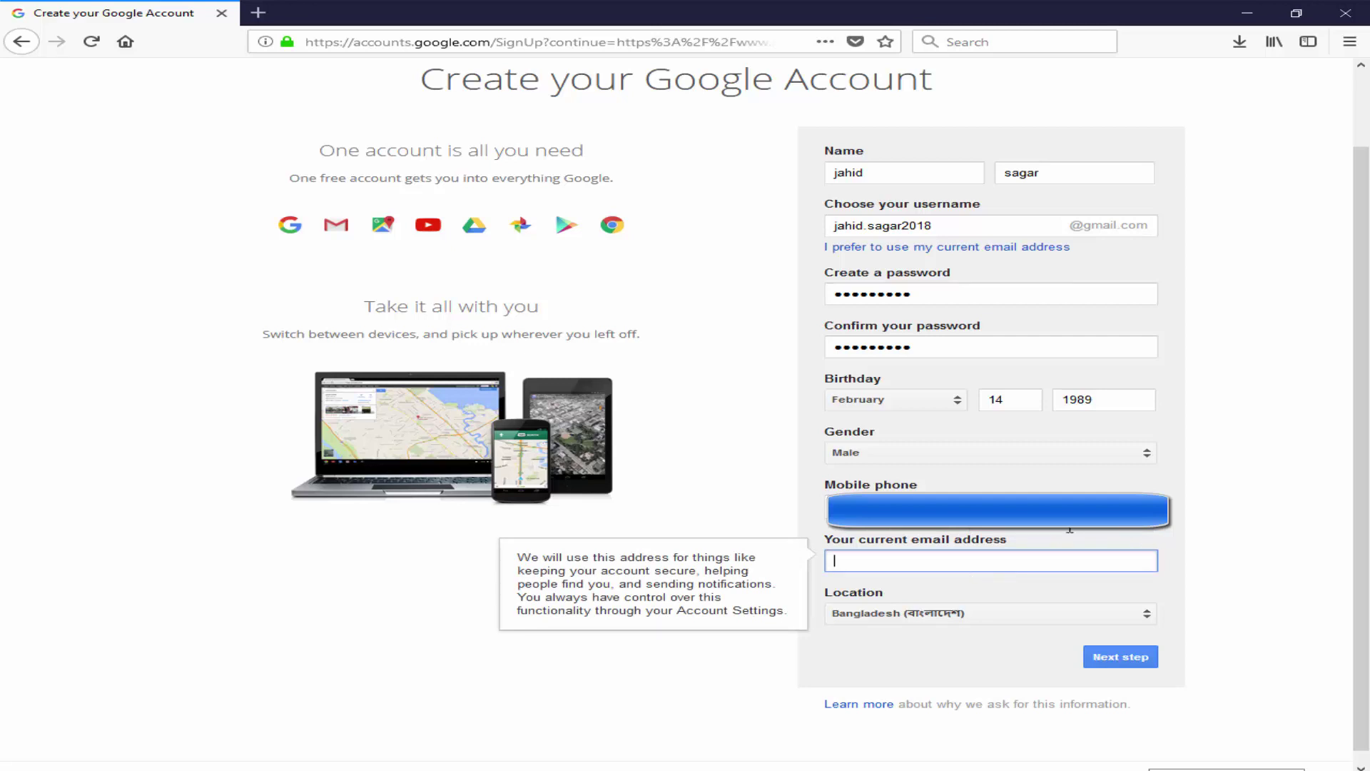
{"action": "left_click", "coordinate": [1106, 530]}
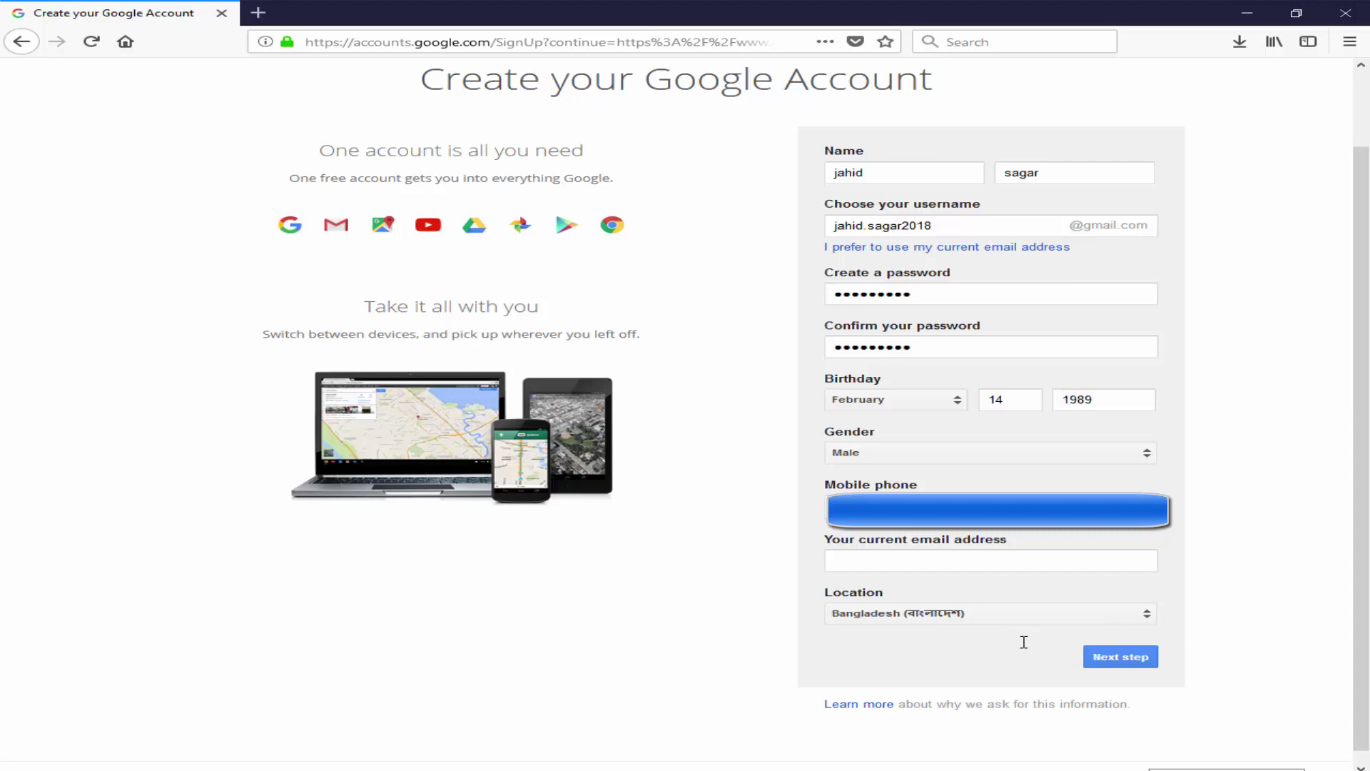
{"action": "scroll", "coordinate": [1217, 367], "scroll_direction": "down", "scroll_amount": 1}
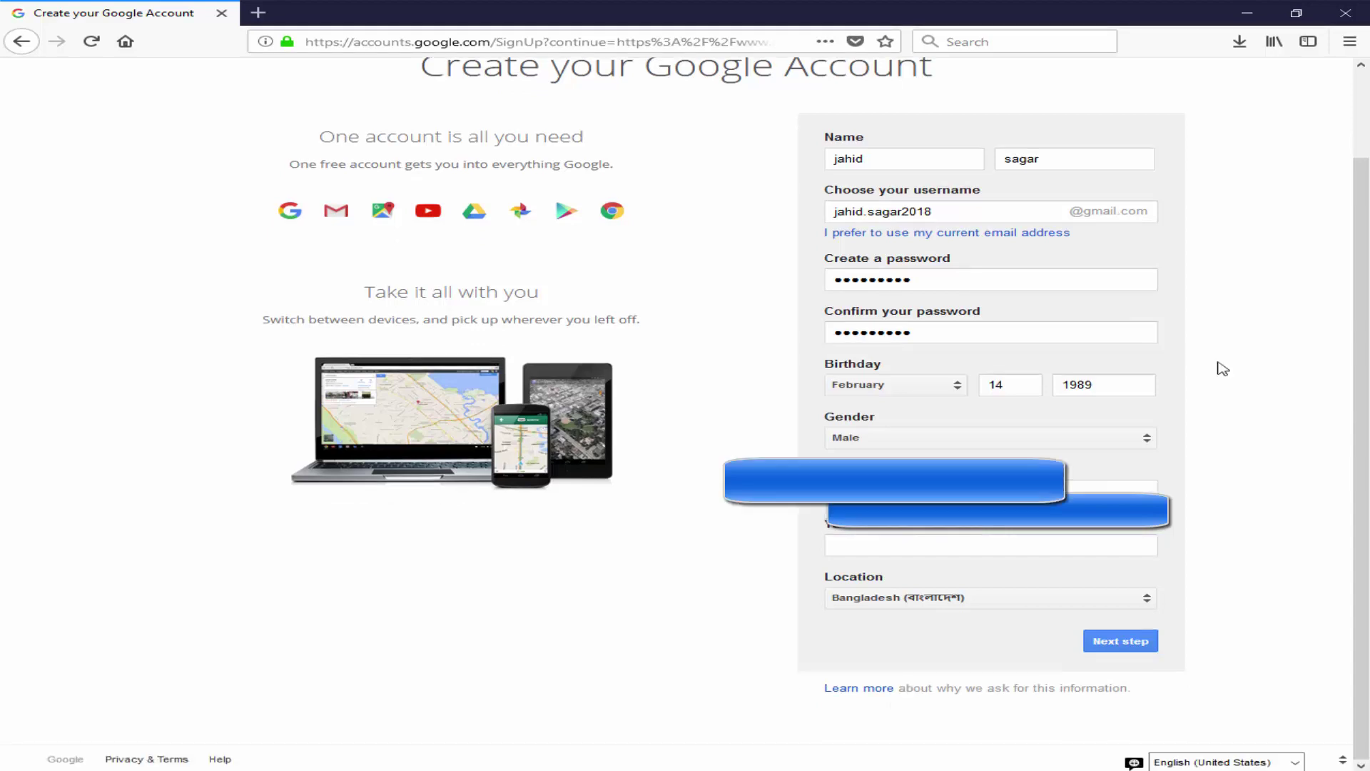
Step: Submit the form, decline Firefox's login saving, and accept Google's privacy terms
{"action": "left_click", "coordinate": [1118, 642]}
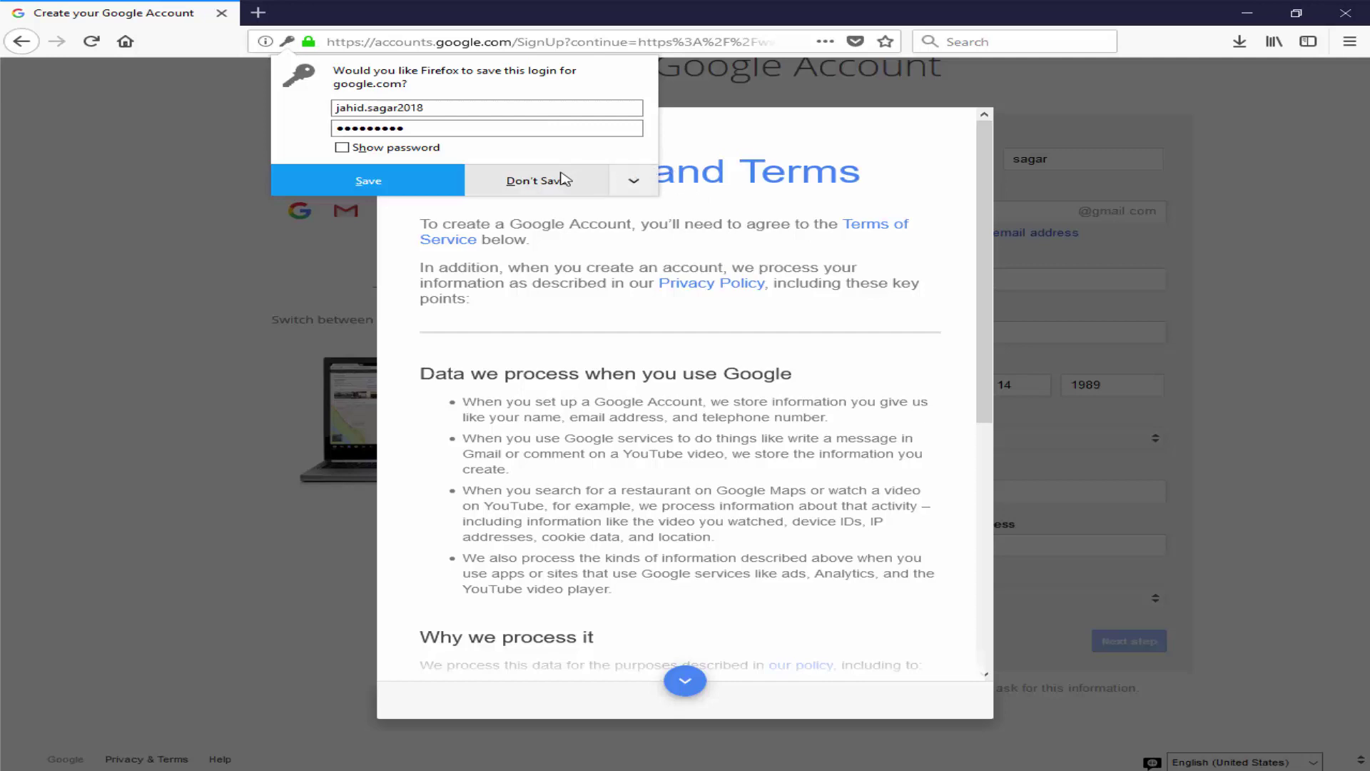
{"action": "left_click", "coordinate": [532, 182]}
{"action": "scroll", "coordinate": [985, 510], "scroll_direction": "down", "scroll_amount": 3}
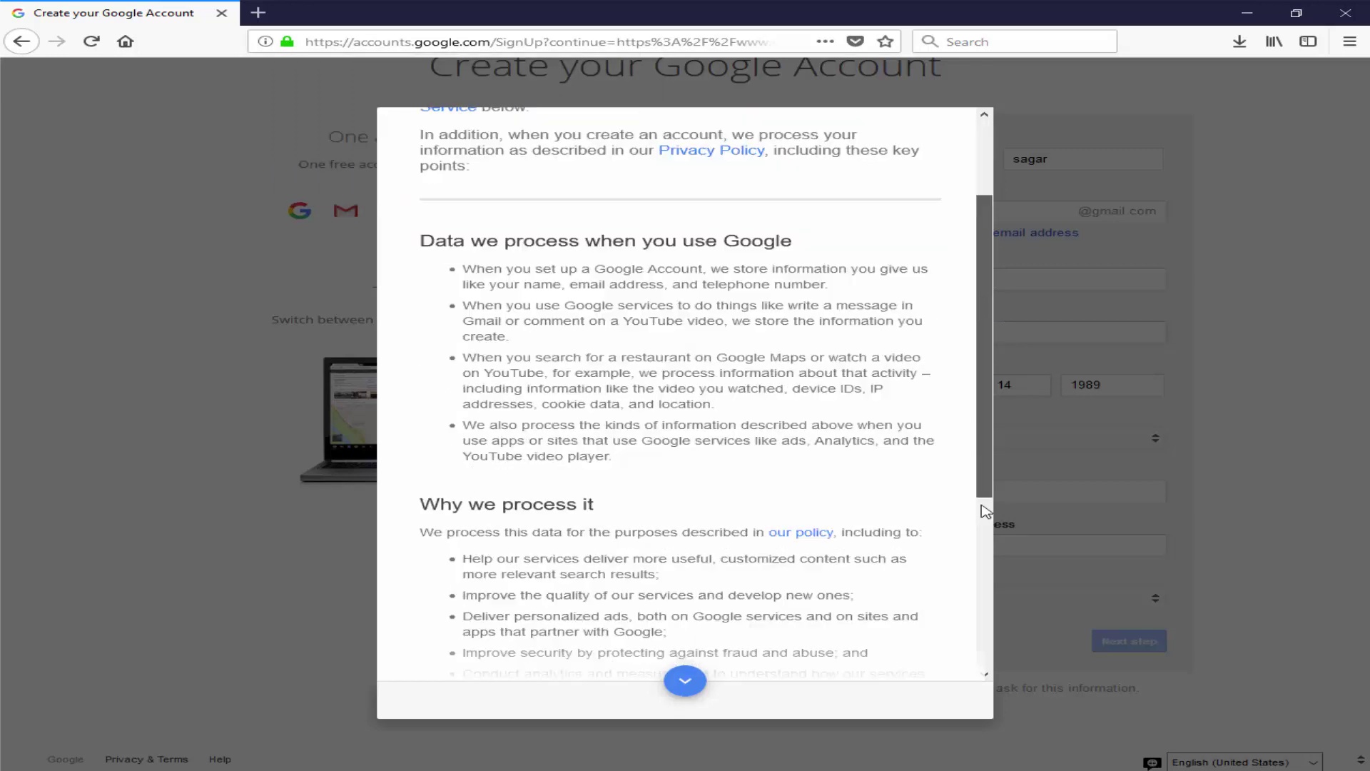
{"action": "scroll", "coordinate": [985, 511], "scroll_direction": "down", "scroll_amount": 5}
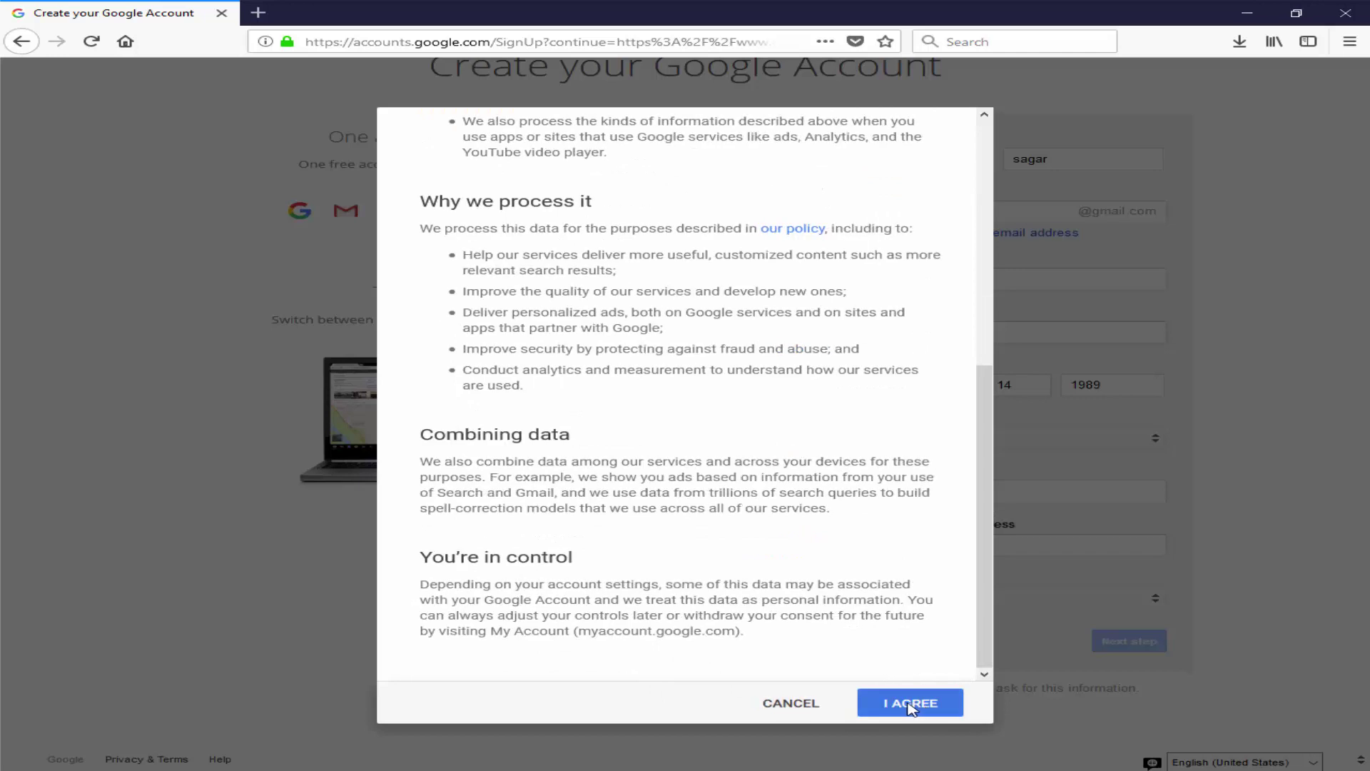
{"action": "left_click", "coordinate": [910, 706]}
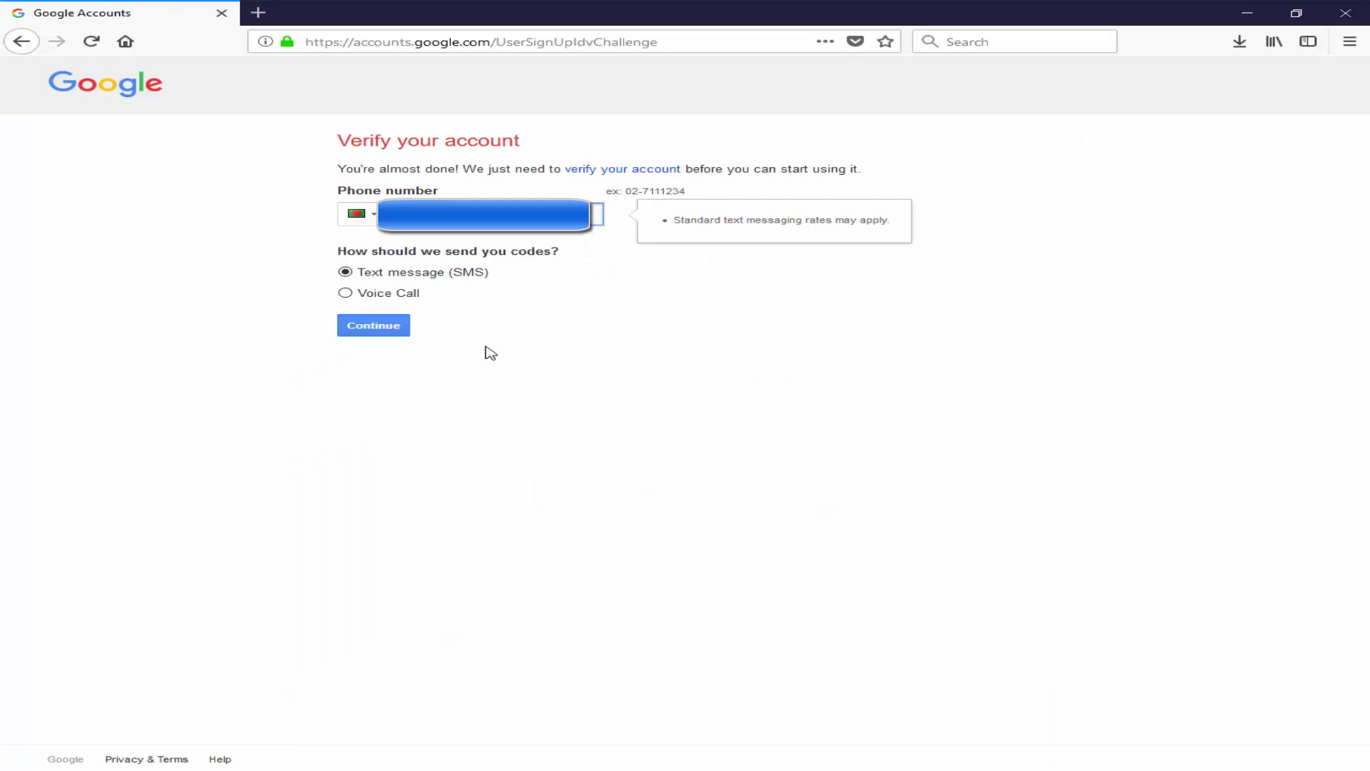
Step: Request the phone verification code by voice call instead of text message
{"action": "left_click", "coordinate": [370, 330]}
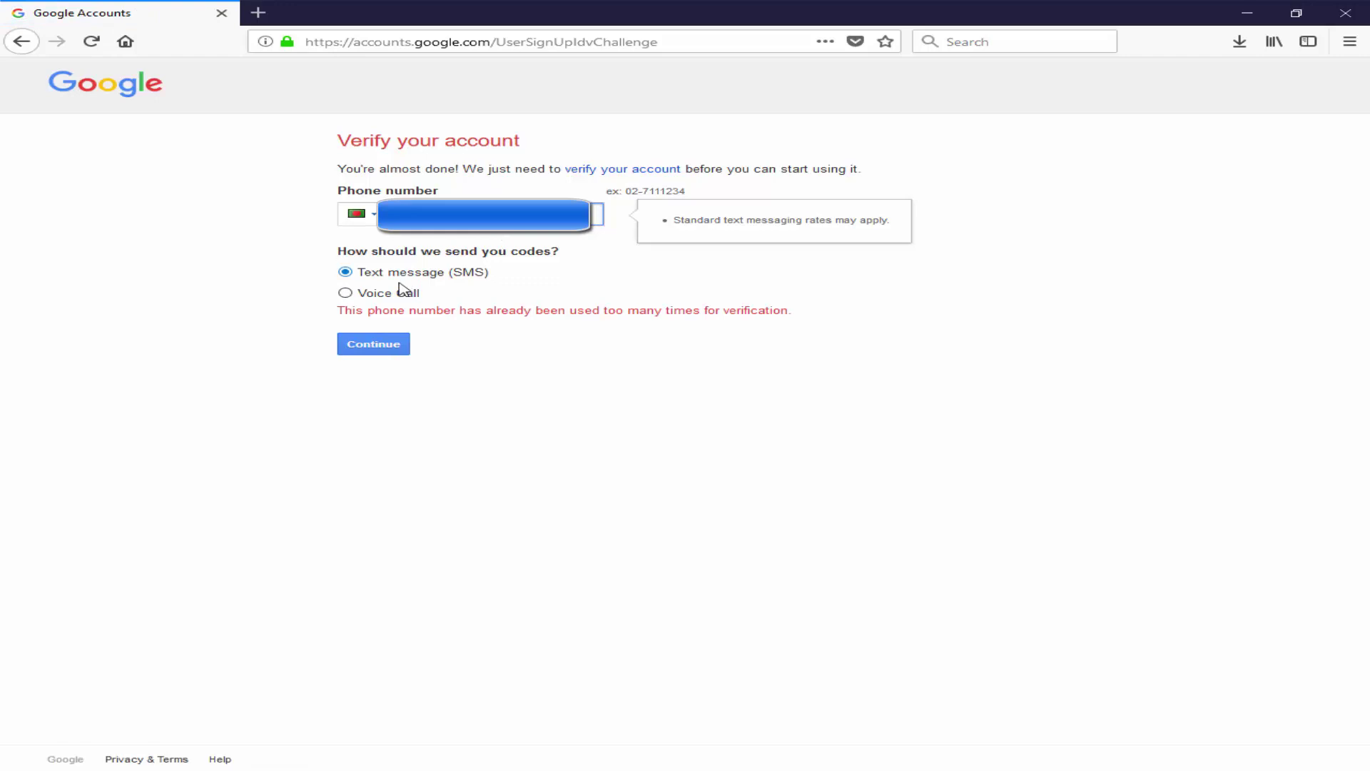
{"action": "left_click", "coordinate": [379, 295]}
{"action": "left_click", "coordinate": [373, 348]}
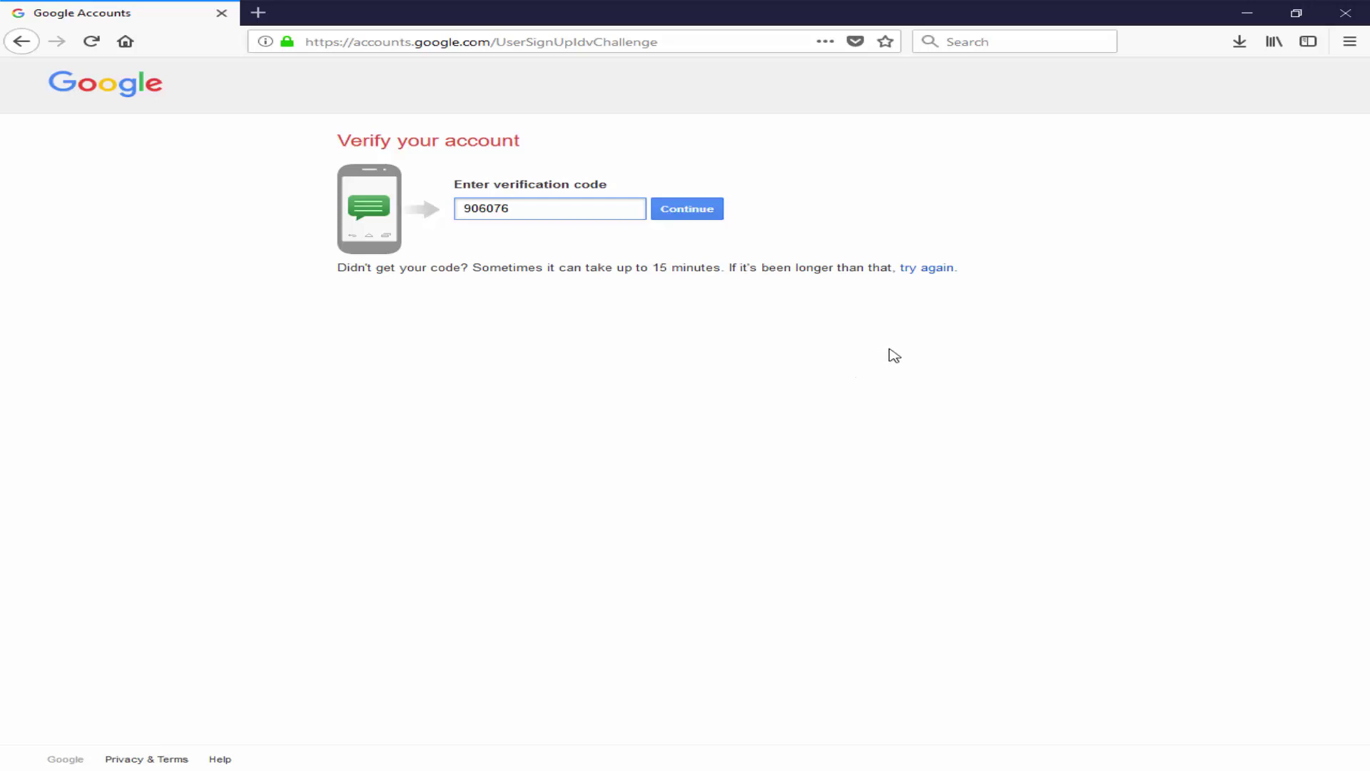
Step: Submit the verification code and continue past the Welcome page into Gmail
{"action": "left_click", "coordinate": [690, 212]}
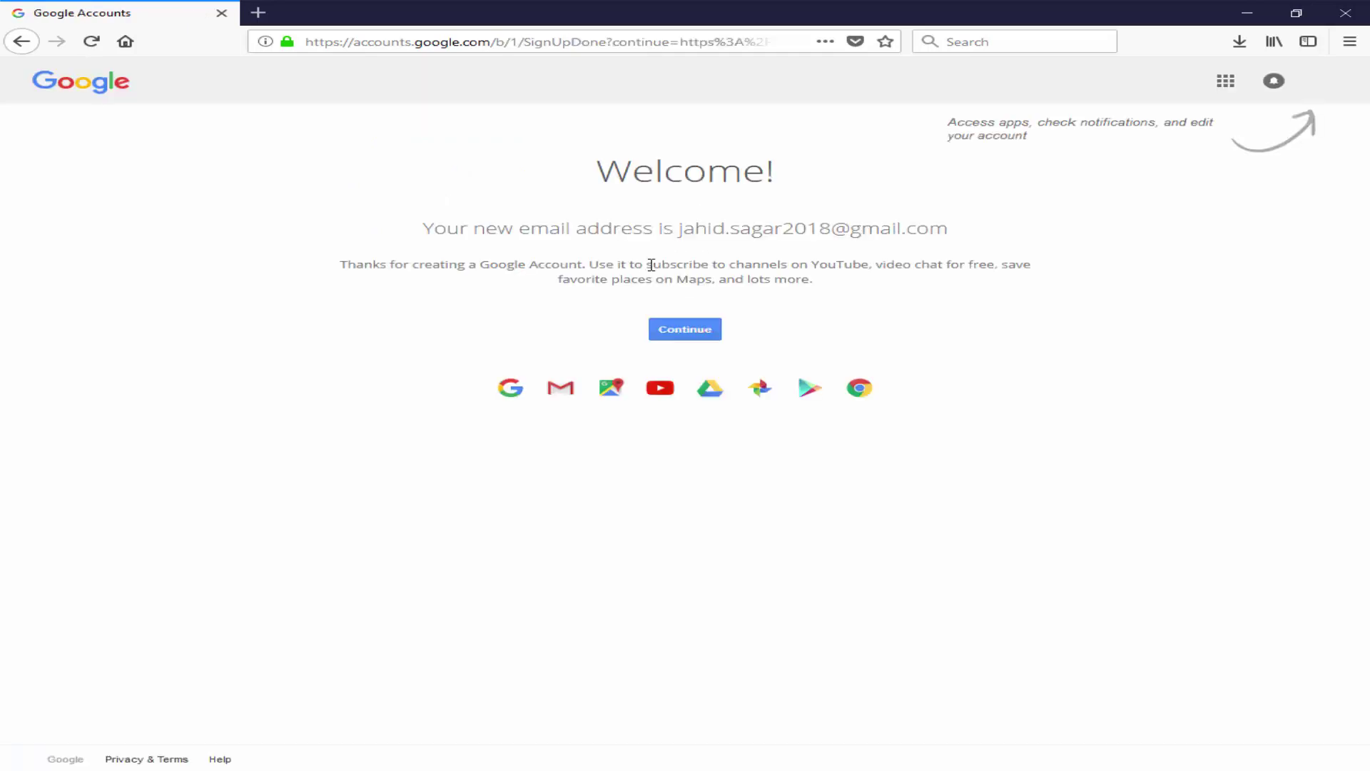
{"action": "left_click", "coordinate": [689, 336]}
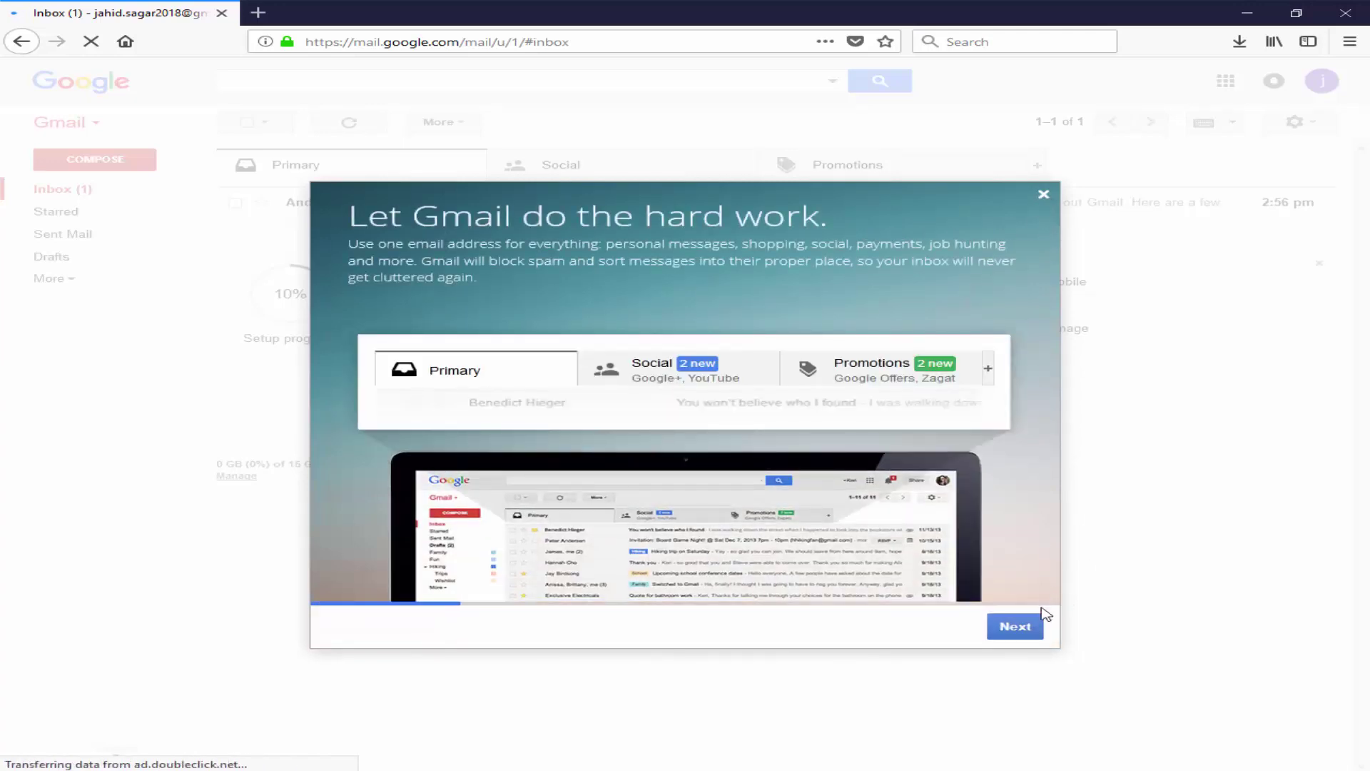
Step: Step through the four Gmail intro slides and finish with Go to Gmail
{"action": "left_click", "coordinate": [1019, 630]}
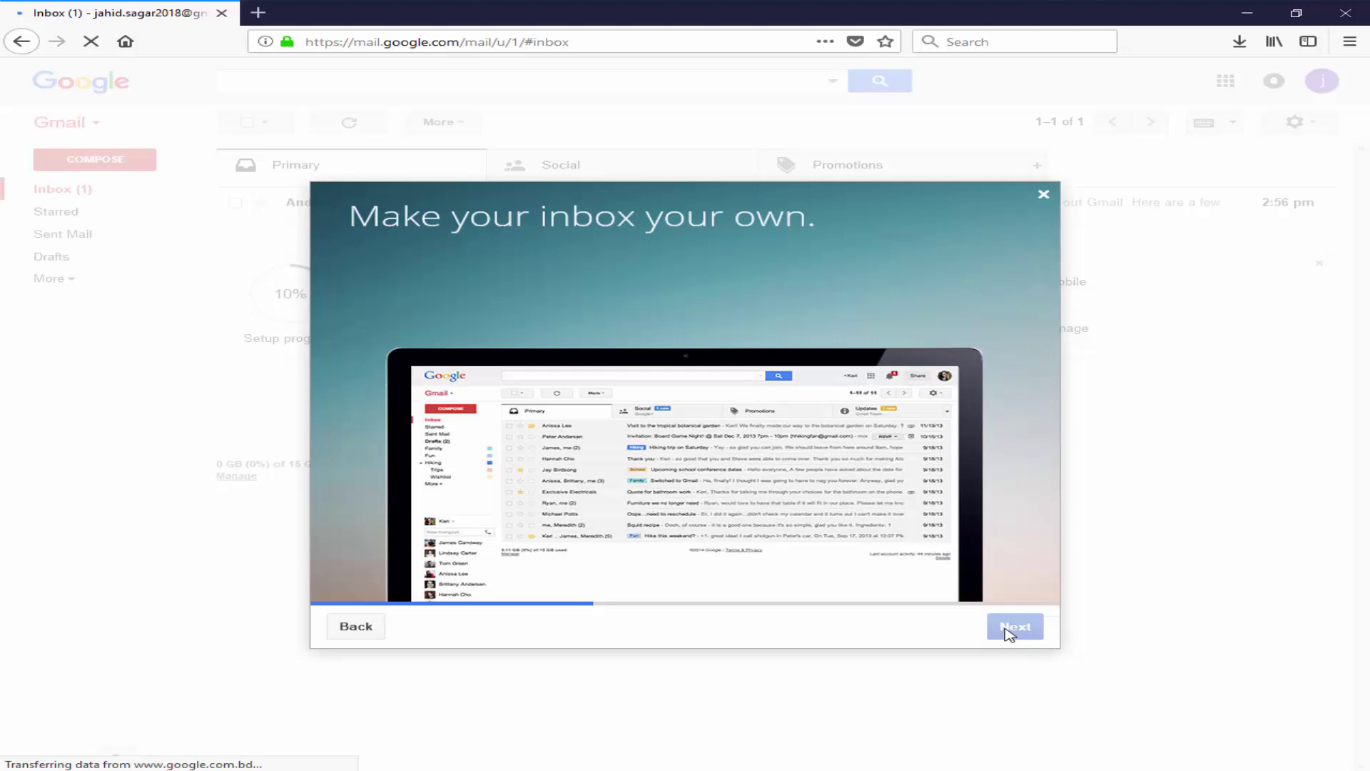
{"action": "left_click", "coordinate": [1016, 628]}
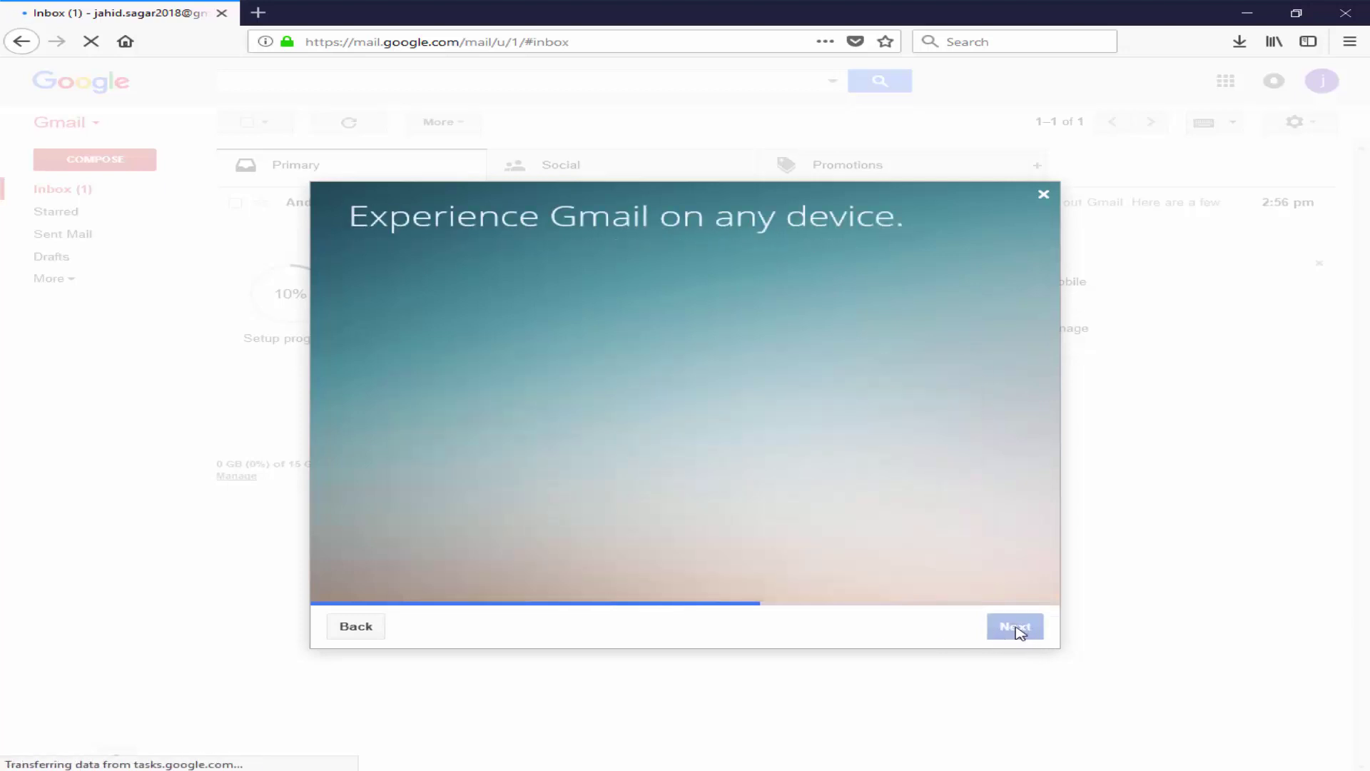
{"action": "left_click", "coordinate": [1017, 631]}
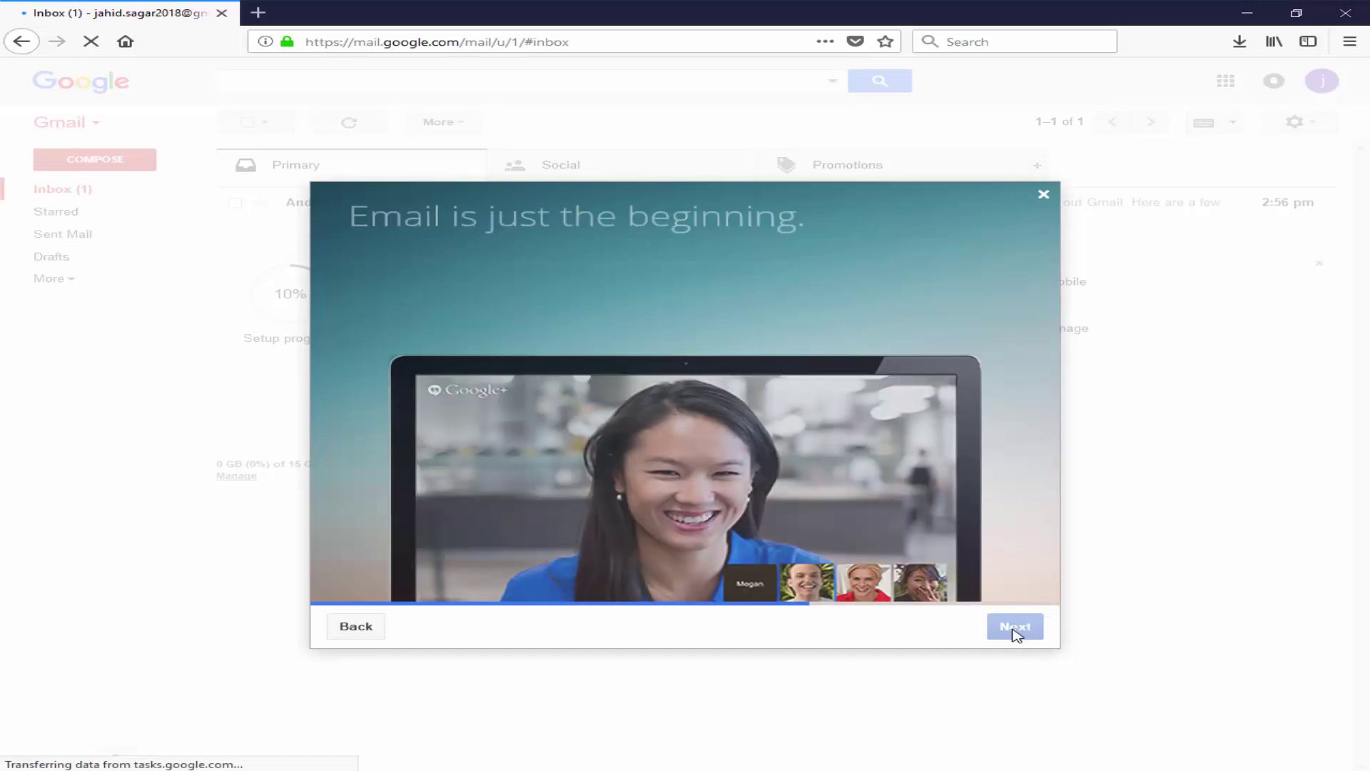
{"action": "left_click", "coordinate": [1019, 631]}
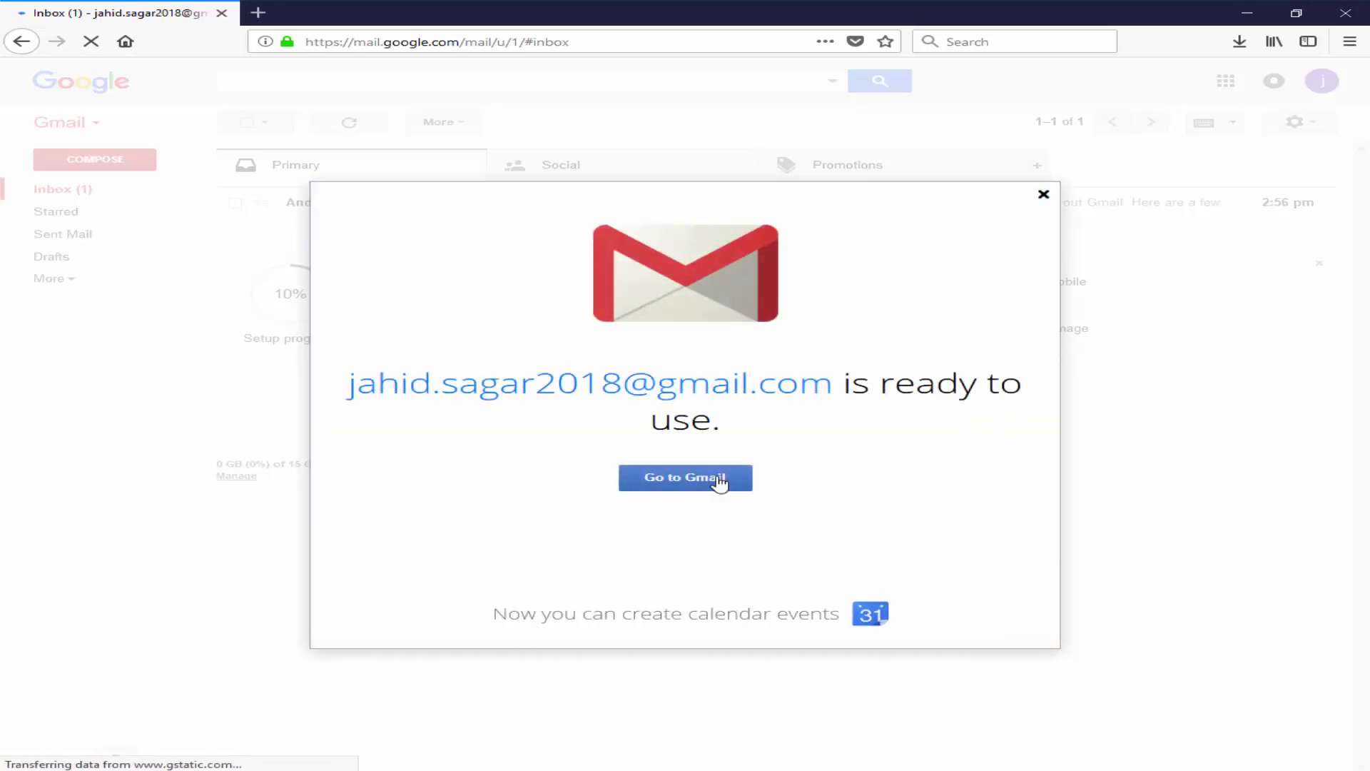
{"action": "left_click", "coordinate": [707, 480]}
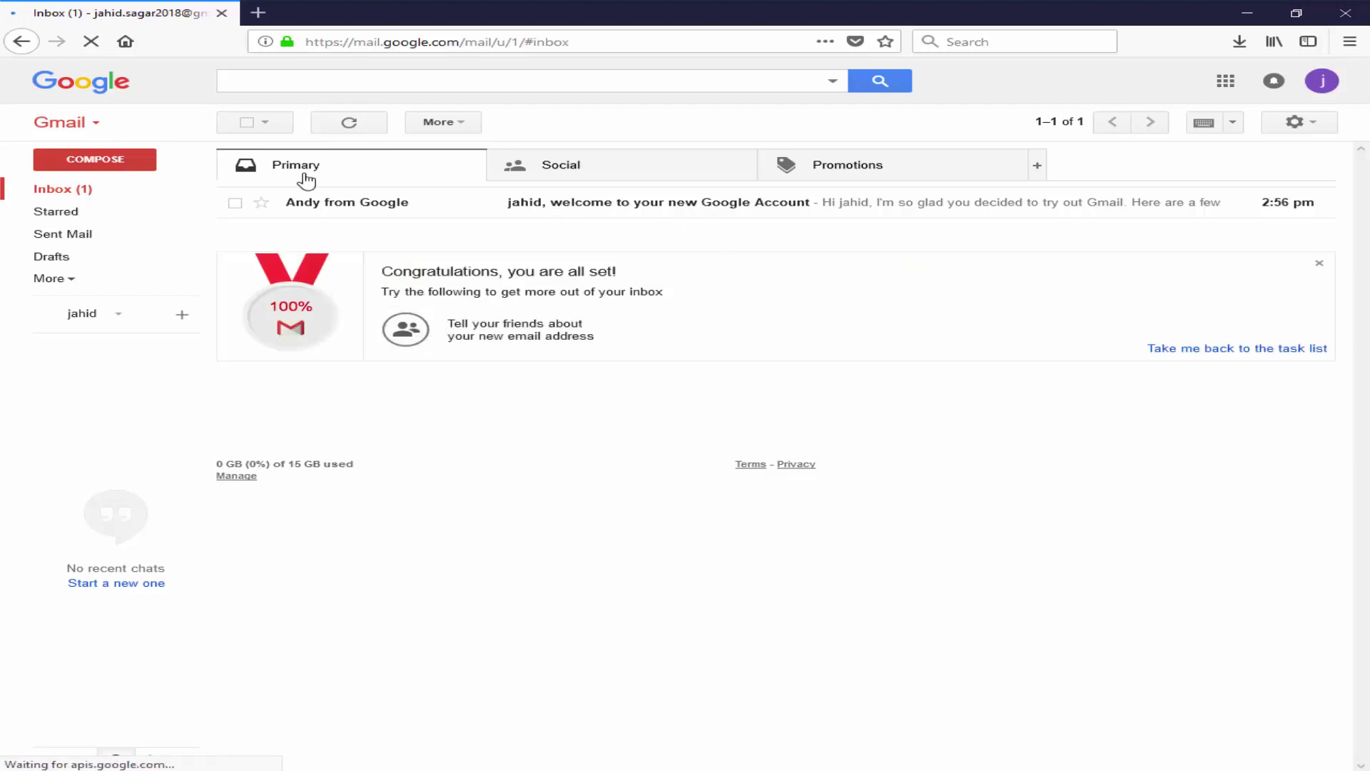
Step: Read the Google welcome email, return to the inbox, and open Select tabs to enable
{"action": "left_click", "coordinate": [615, 203]}
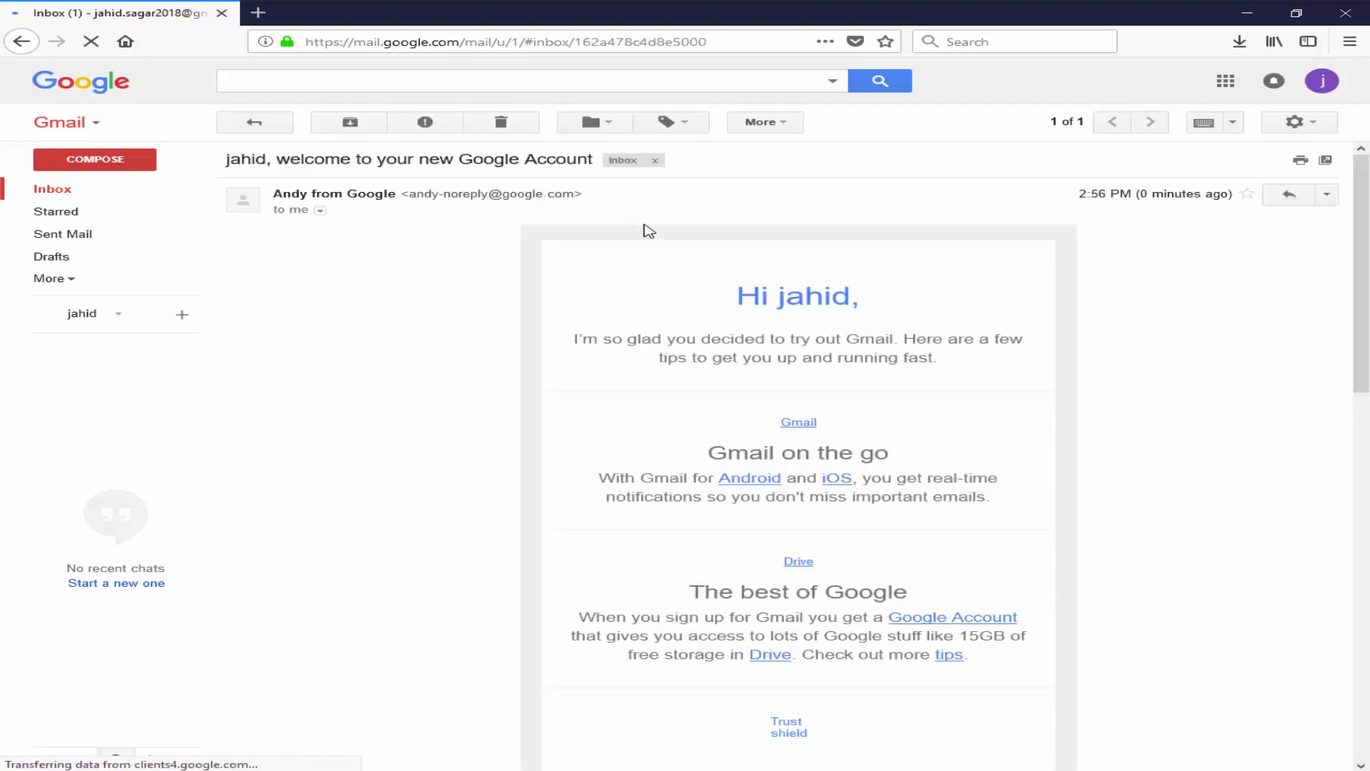
{"action": "left_click", "coordinate": [255, 123]}
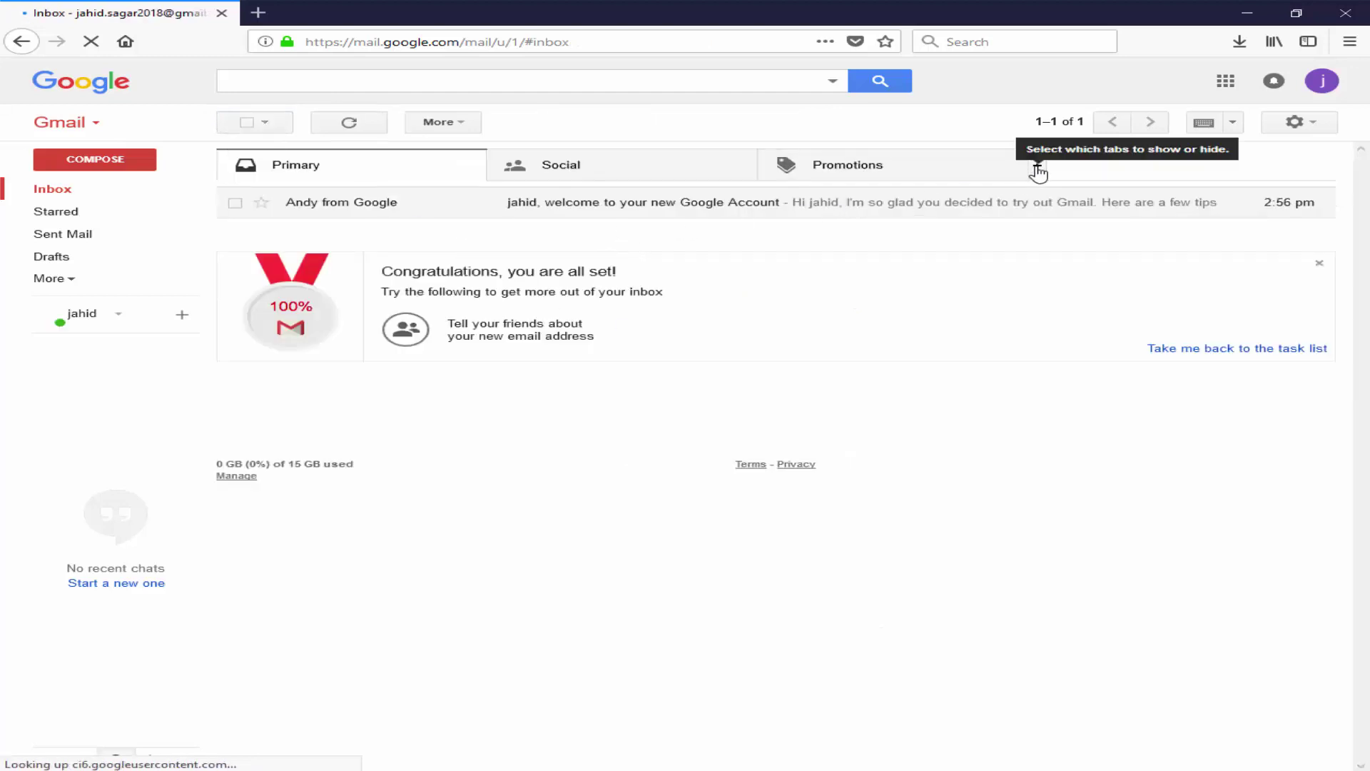
{"action": "left_click", "coordinate": [1038, 172]}
Step: Tick Updates in the inbox tab options and save the selection
{"action": "left_click", "coordinate": [402, 423]}
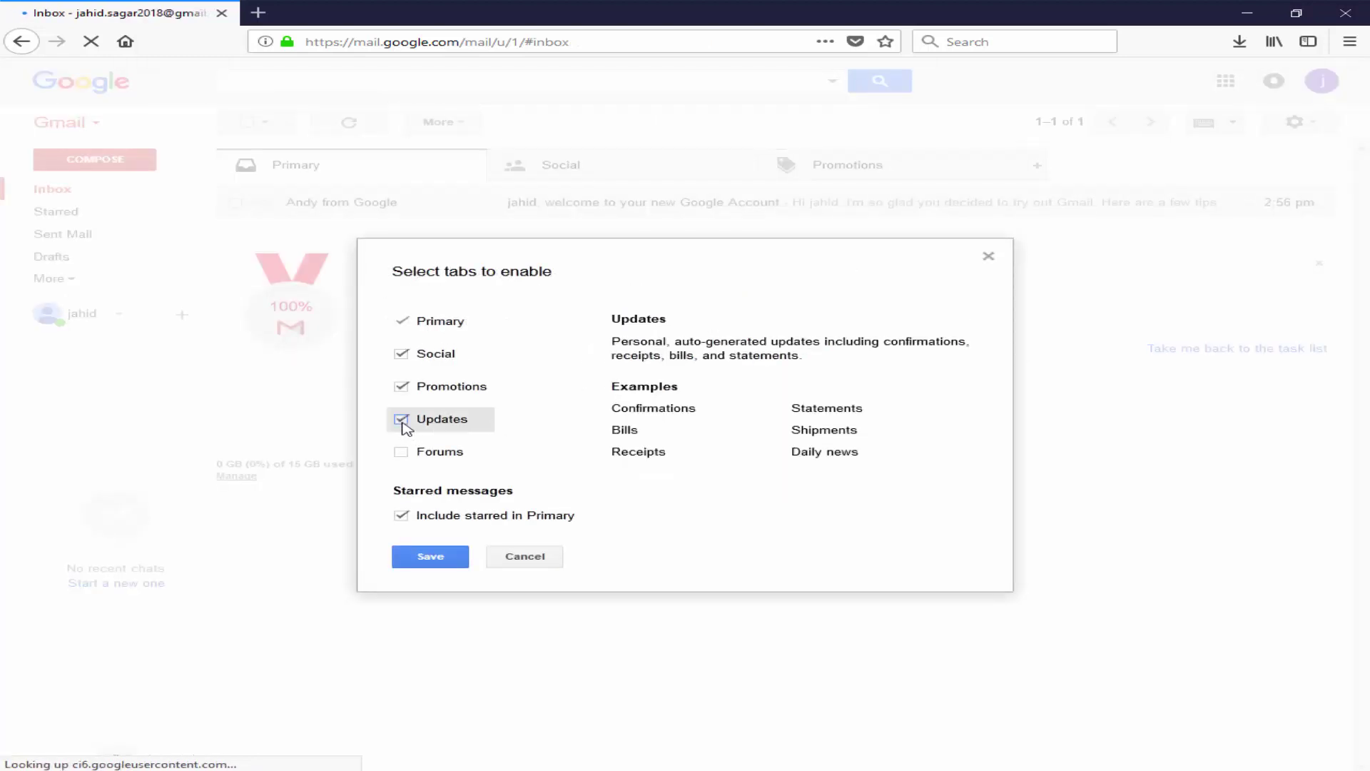
{"action": "left_click", "coordinate": [429, 556]}
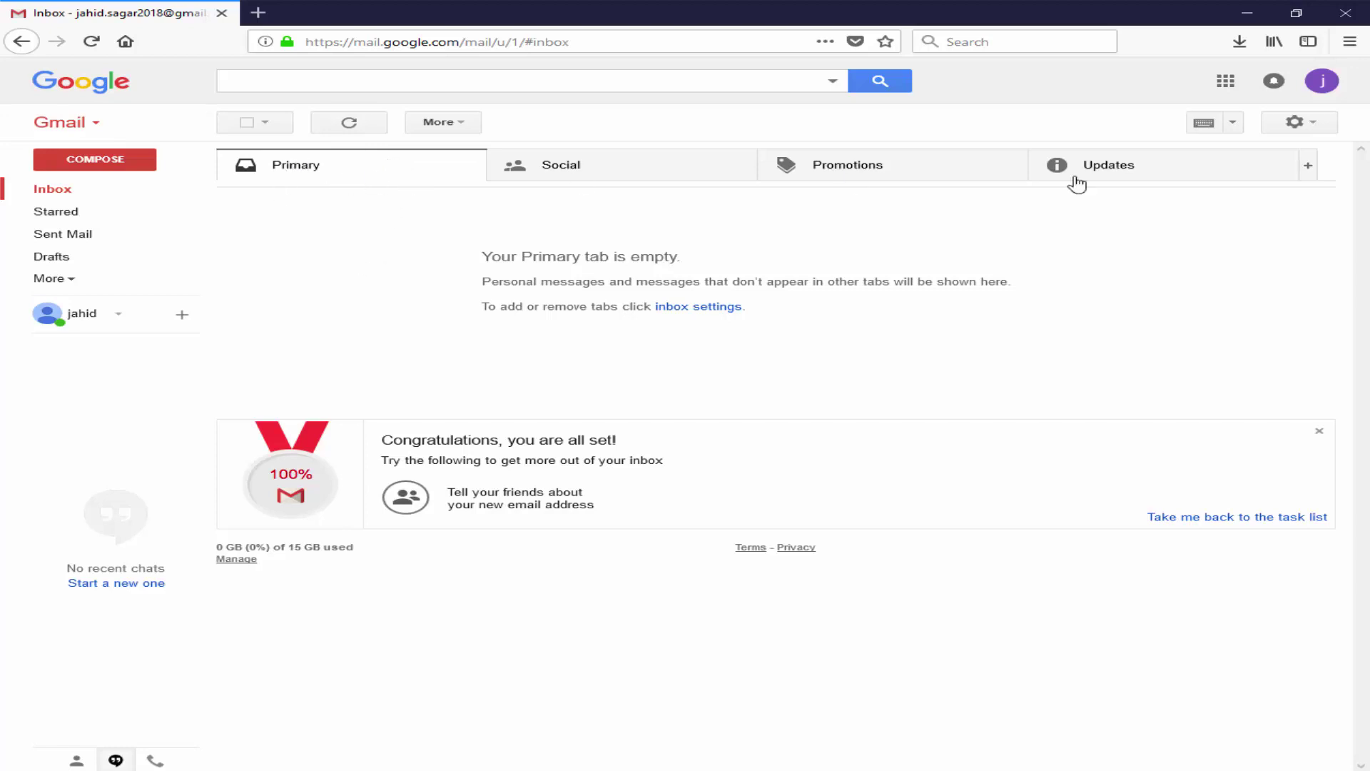
{"action": "left_click", "coordinate": [1183, 172]}
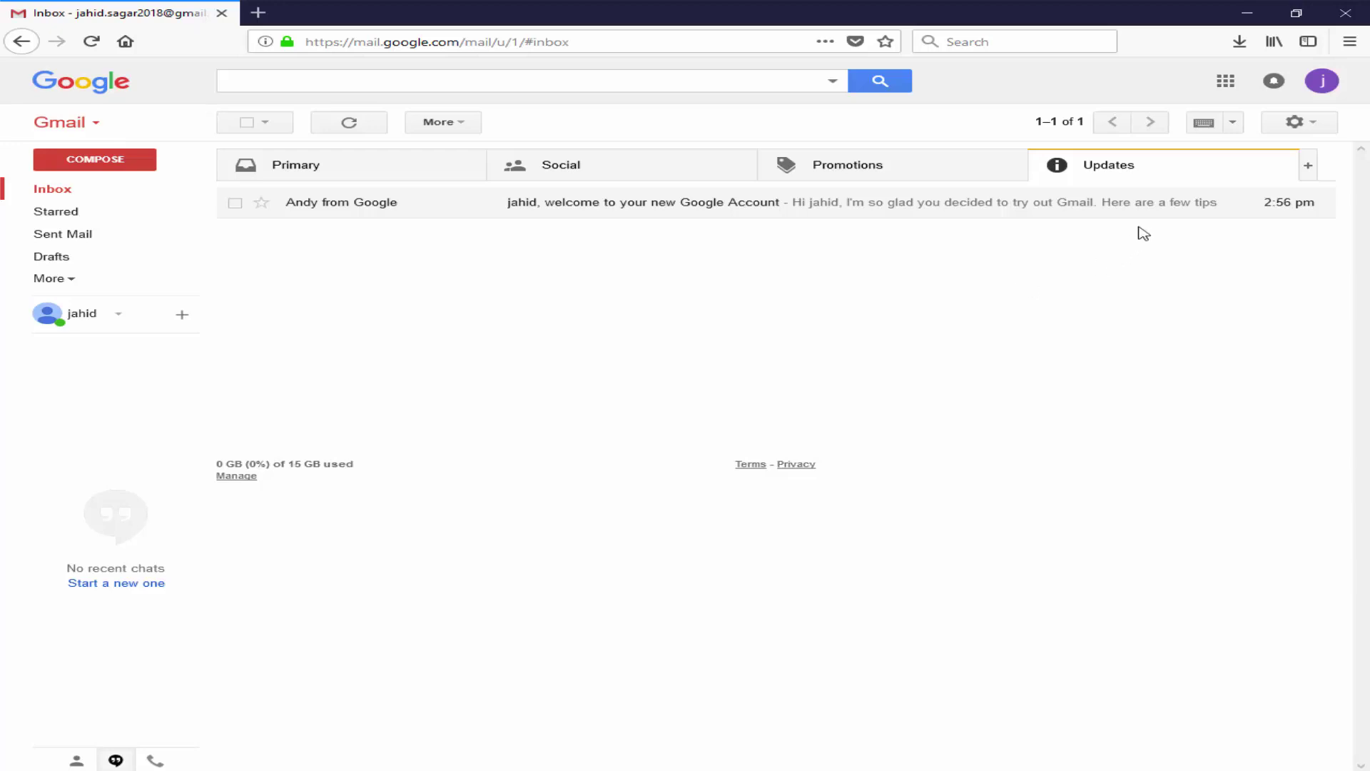
{"action": "left_click", "coordinate": [900, 175]}
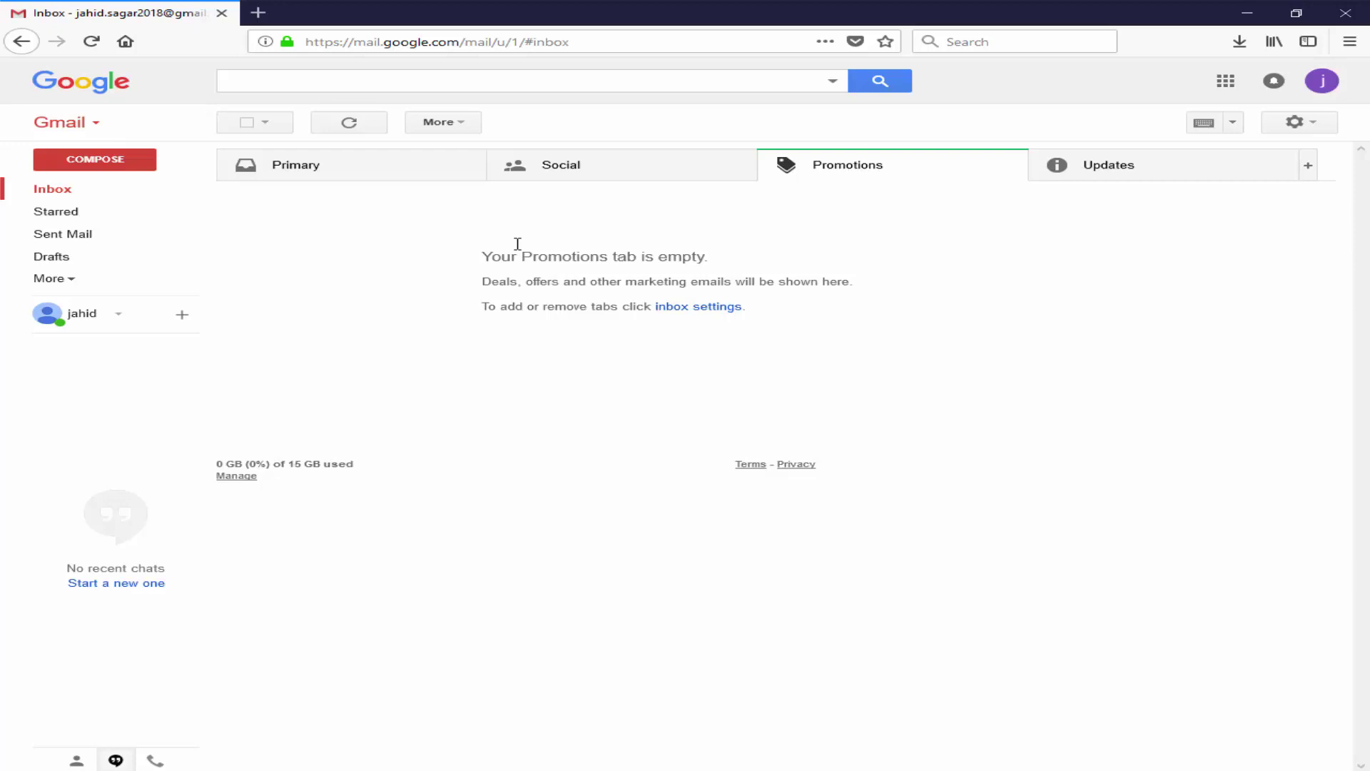
{"action": "left_click", "coordinate": [562, 168]}
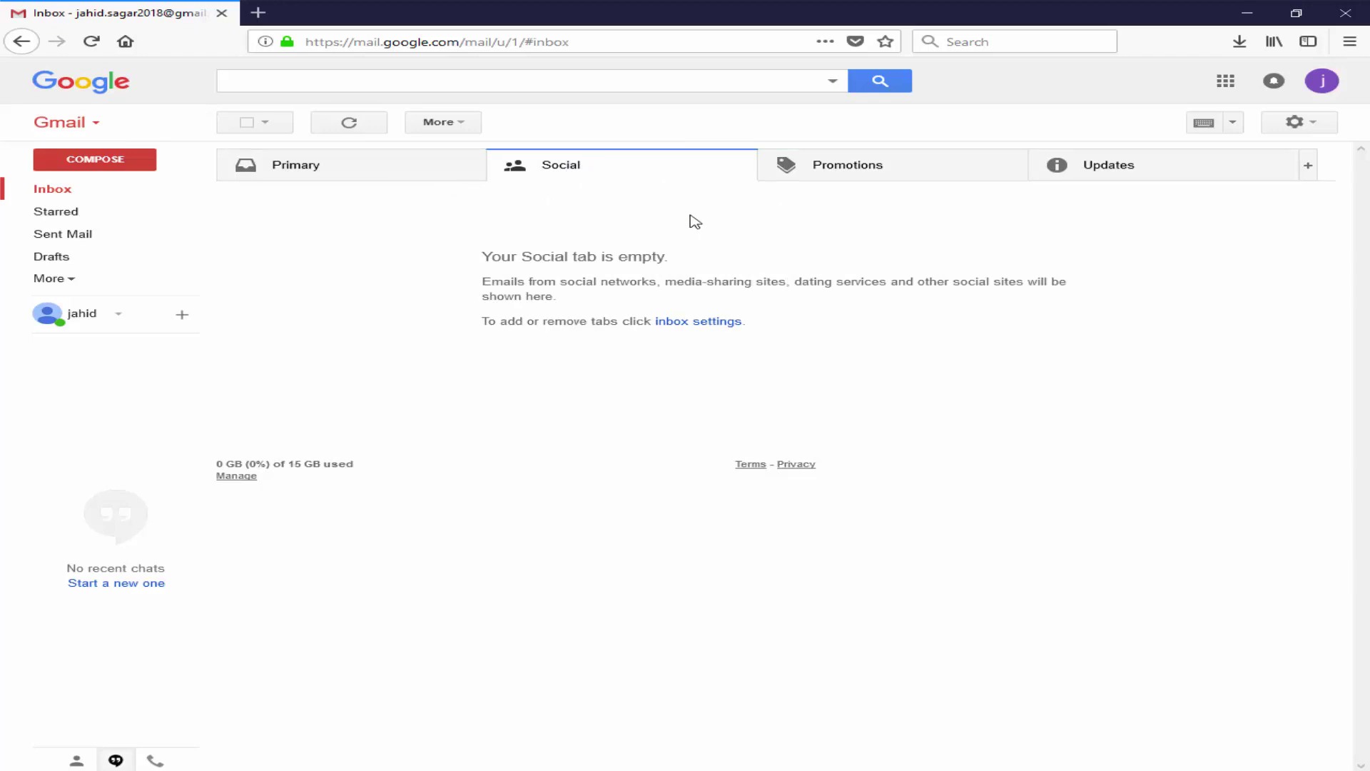
{"action": "left_click", "coordinate": [317, 166]}
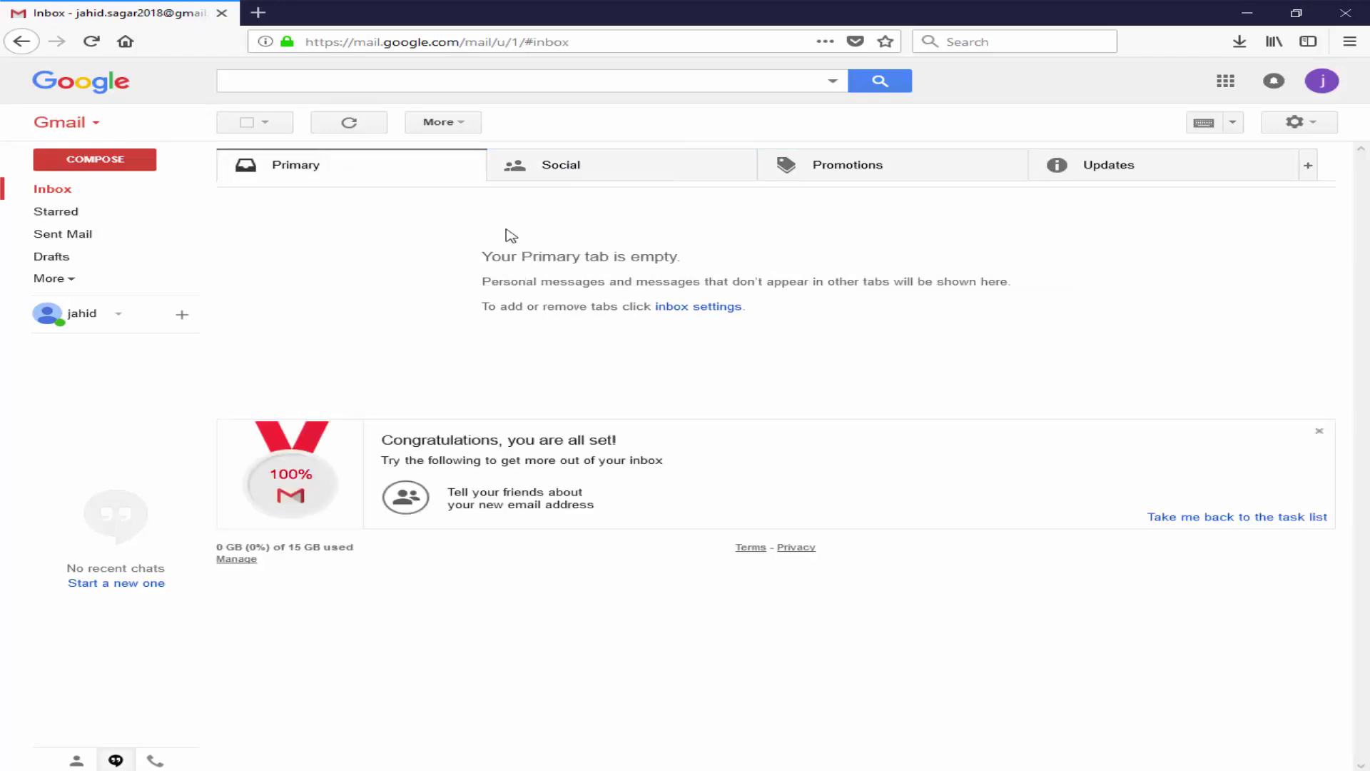
Step: Expand More in the Gmail sidebar to reveal Important, Chats, All Mail, Spam and Trash
{"action": "left_click", "coordinate": [72, 281]}
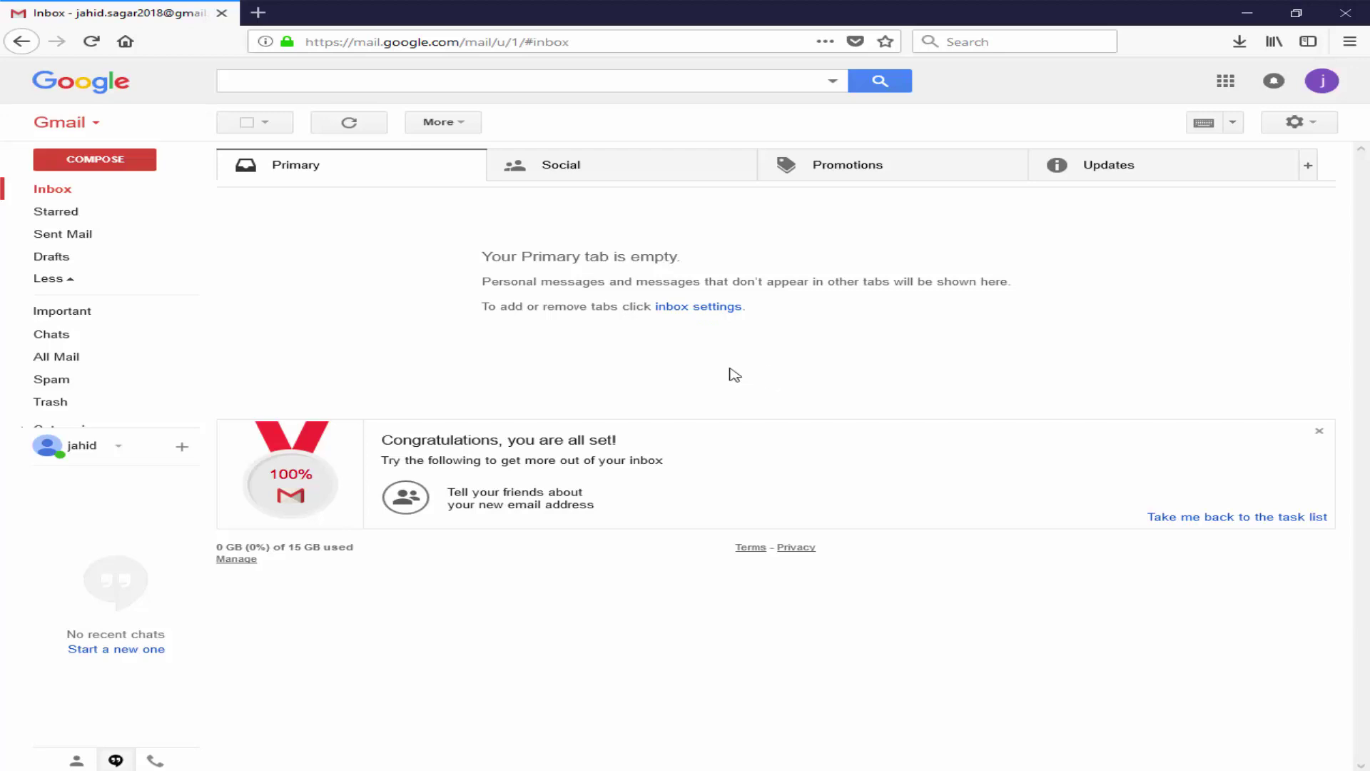
Step: Minimize Firefox and refresh the Windows desktop from its context menu
{"action": "left_click", "coordinate": [1245, 18]}
{"action": "right_click", "coordinate": [618, 144]}
{"action": "left_click", "coordinate": [693, 192]}
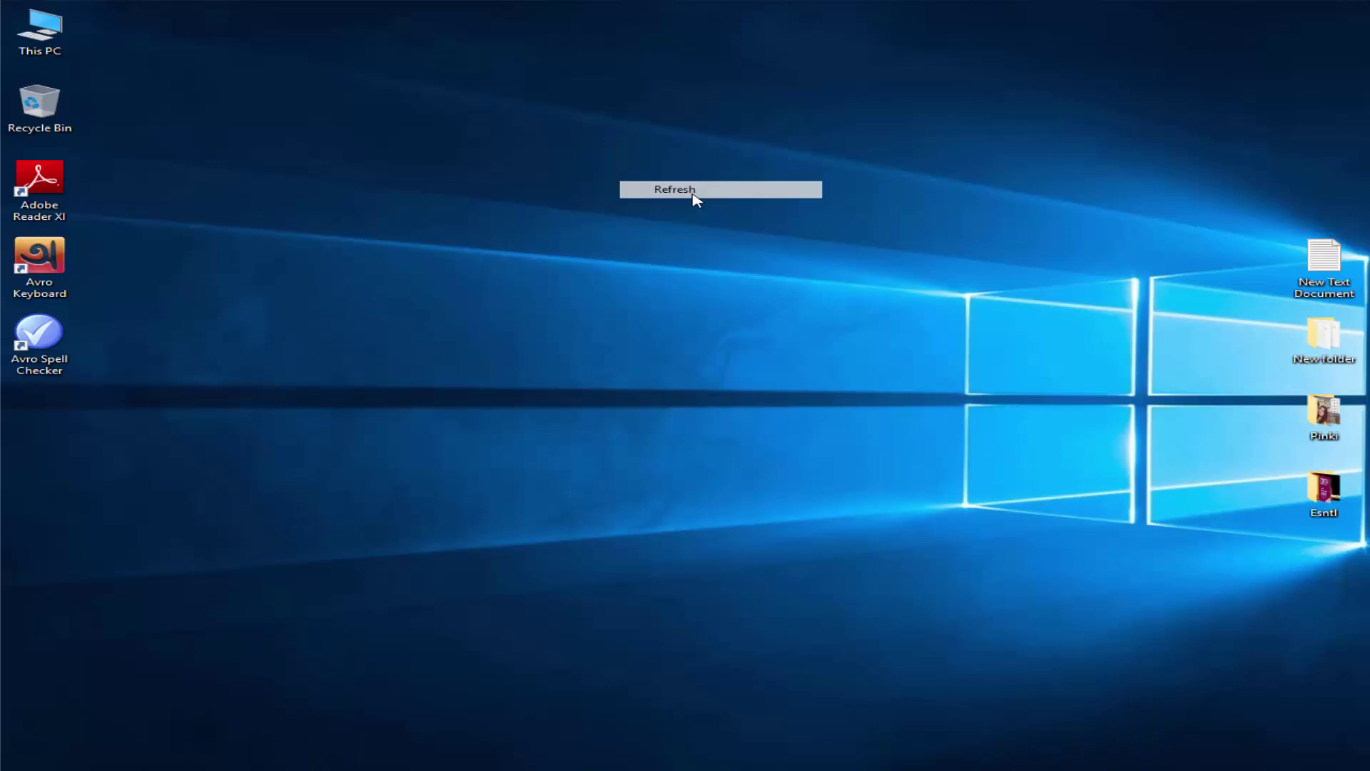